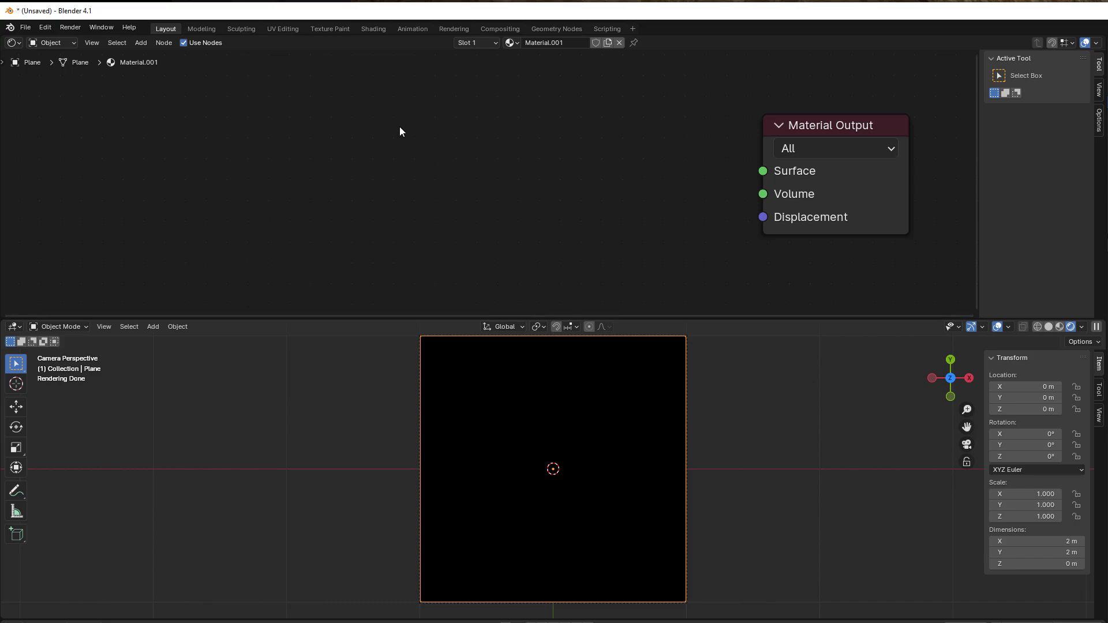
Add a Value node and connect its output to the Material Output's Surface
key(shift+a)
mouse_move(387, 91)
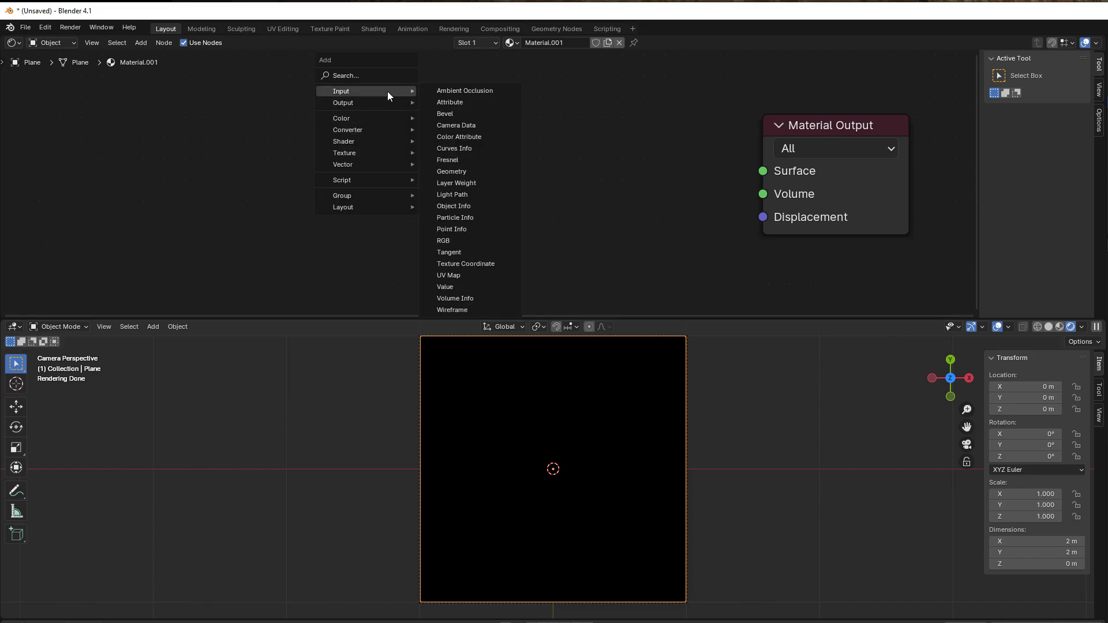
click(459, 287)
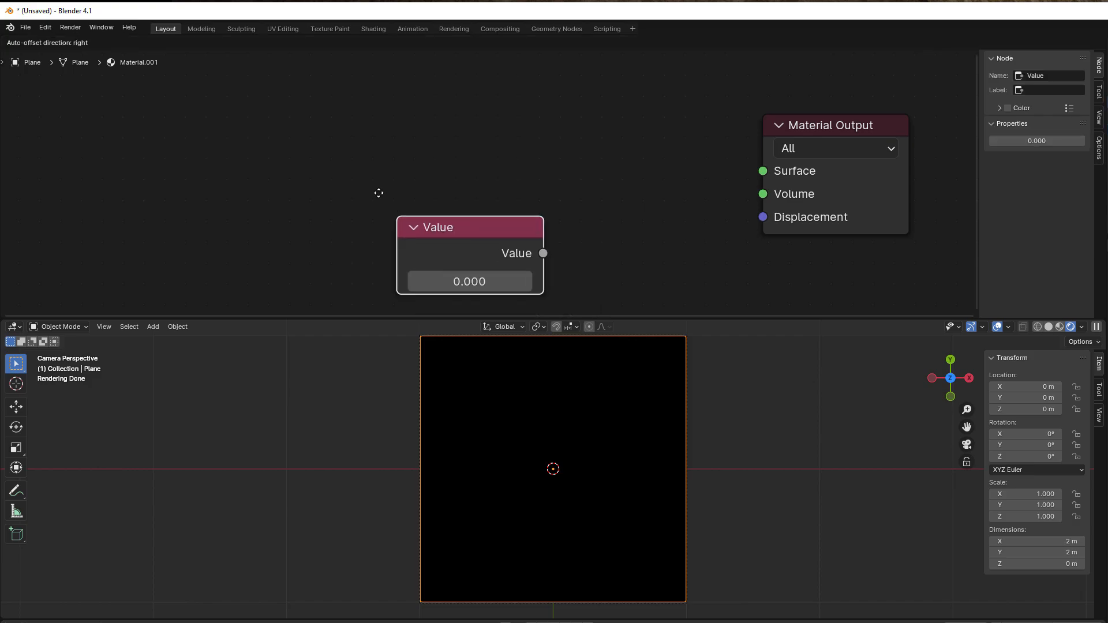
click(410, 213)
drag(501, 188, 776, 169)
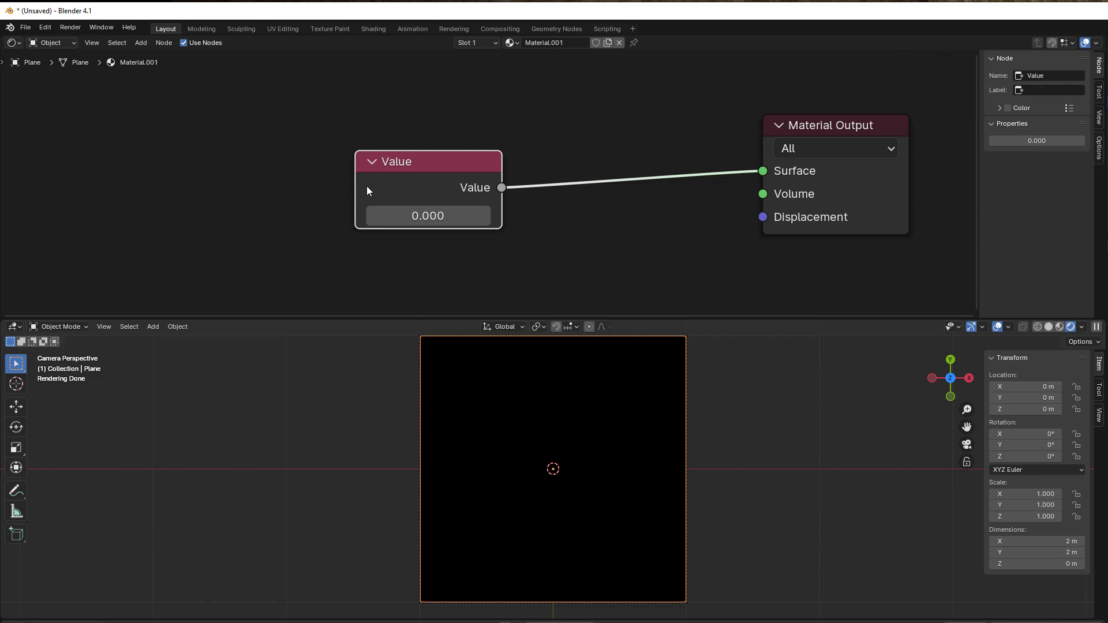
Set the Value node's number to 1
drag(367, 191, 363, 180)
click(430, 206)
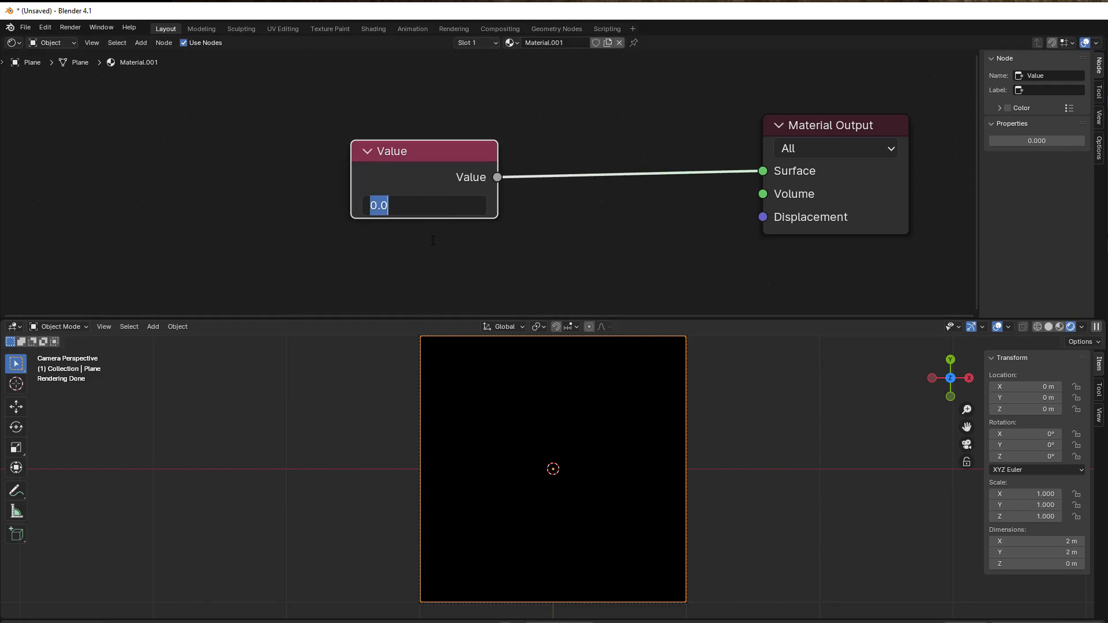
text(1)
key(Return)
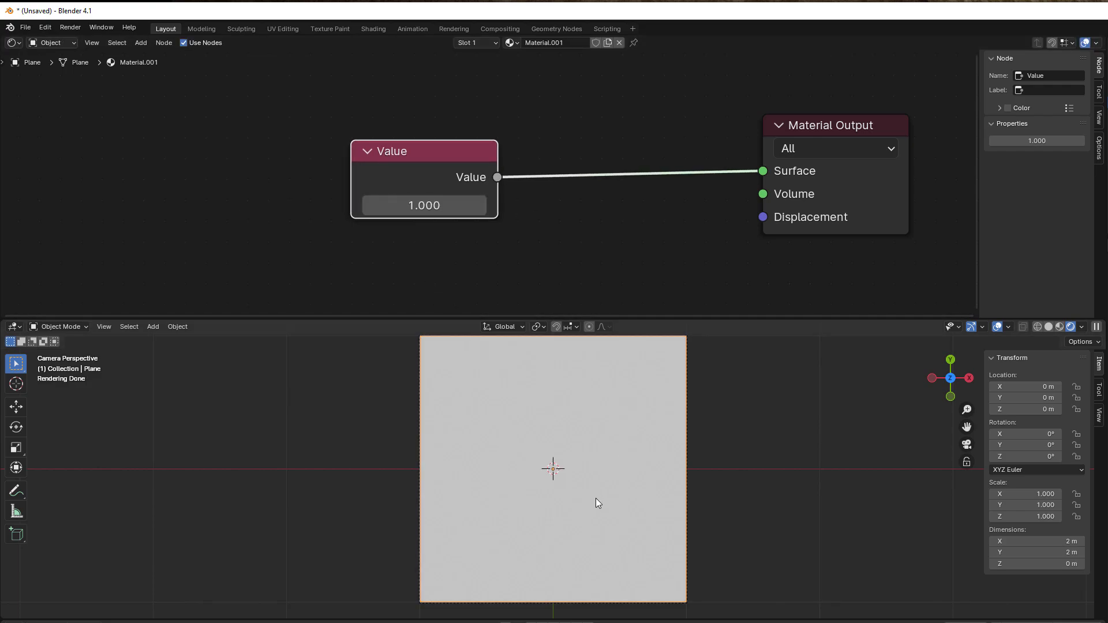
Set the Value node's number to 100 and move the node slightly farther from the Material Output
click(404, 205)
text(100)
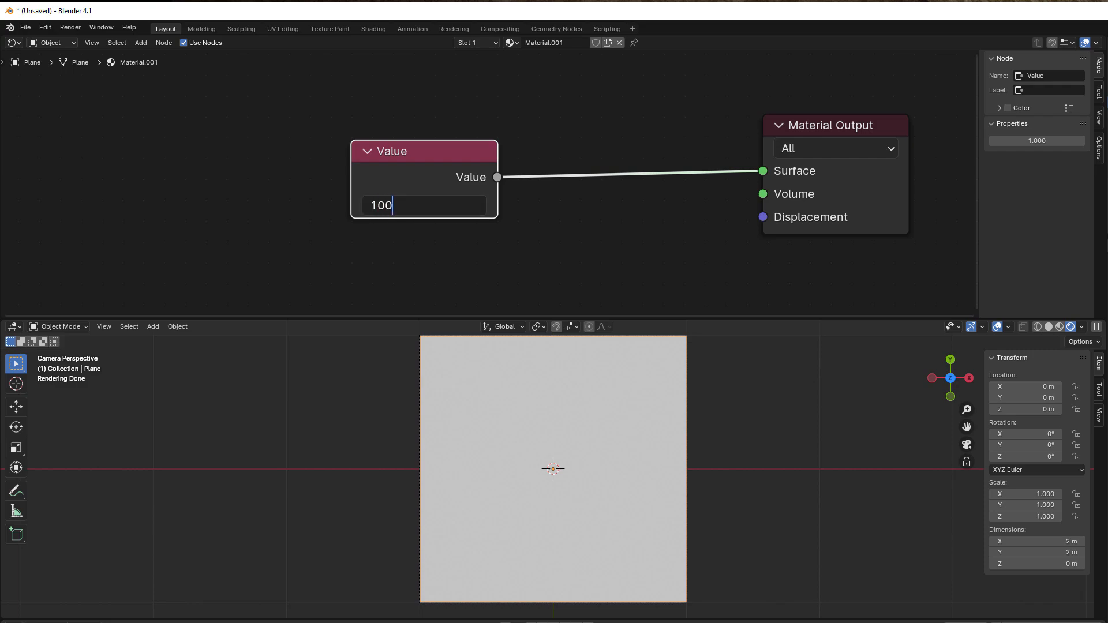
key(Return)
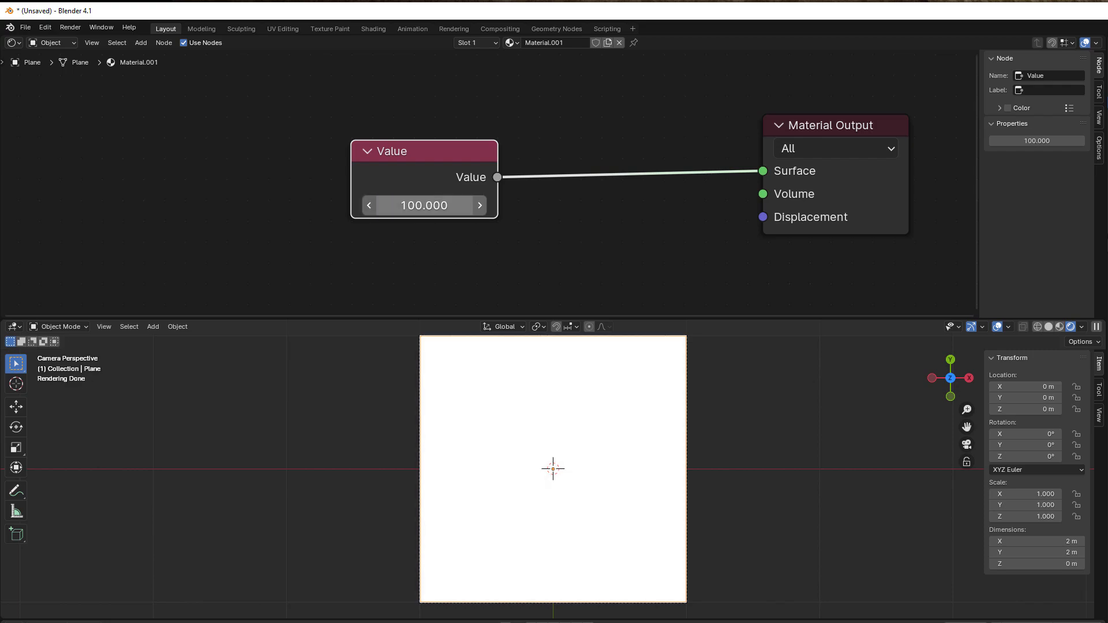
drag(444, 154, 417, 143)
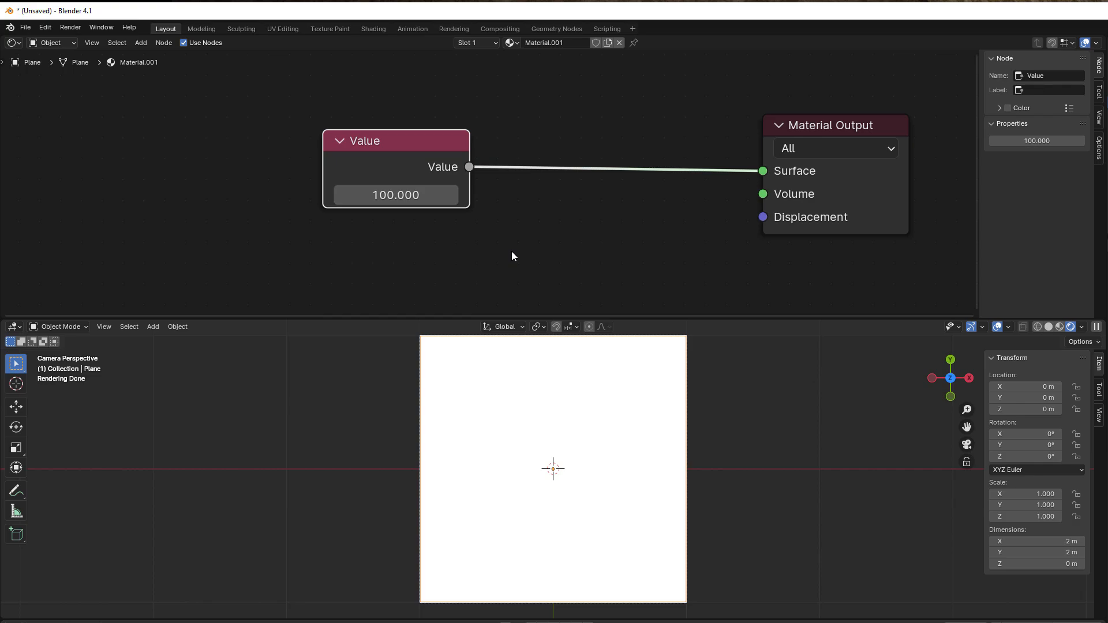
Insert a Math node on the link between the Value node and the Material Output
key(shift+a)
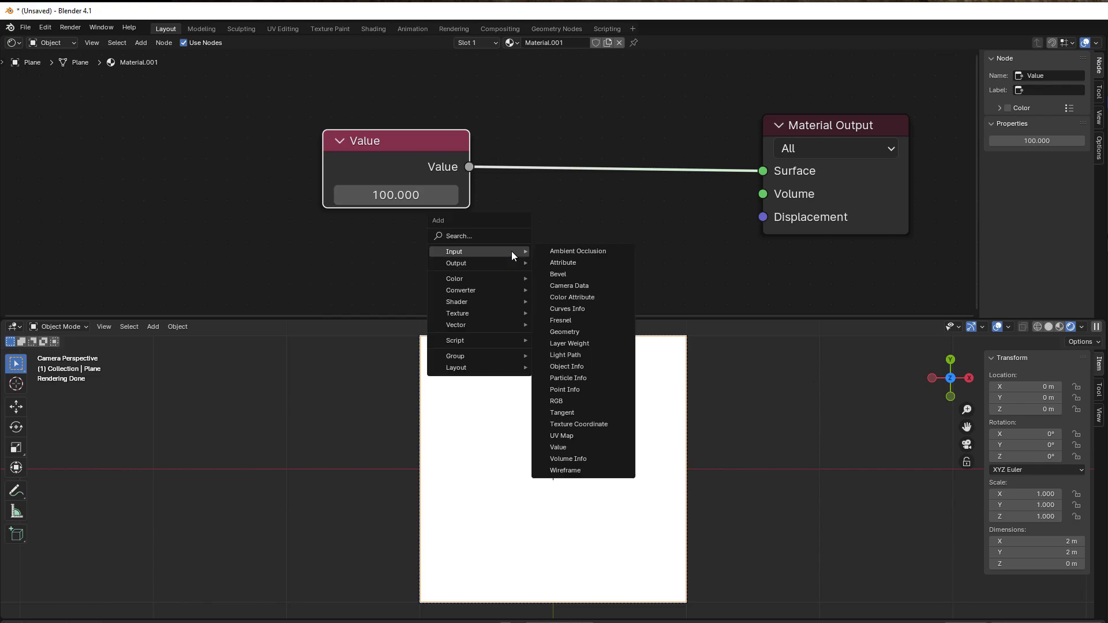
mouse_move(485, 291)
click(583, 369)
click(581, 186)
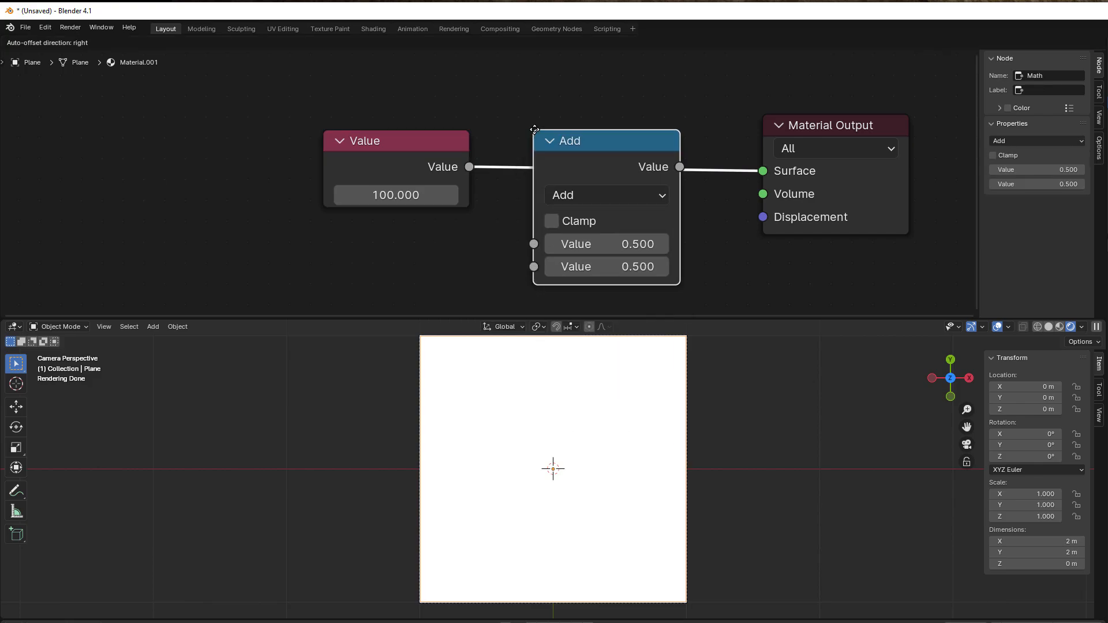
Set the Math node to Multiply by 1 with Clamp enabled
click(582, 186)
click(603, 279)
click(672, 252)
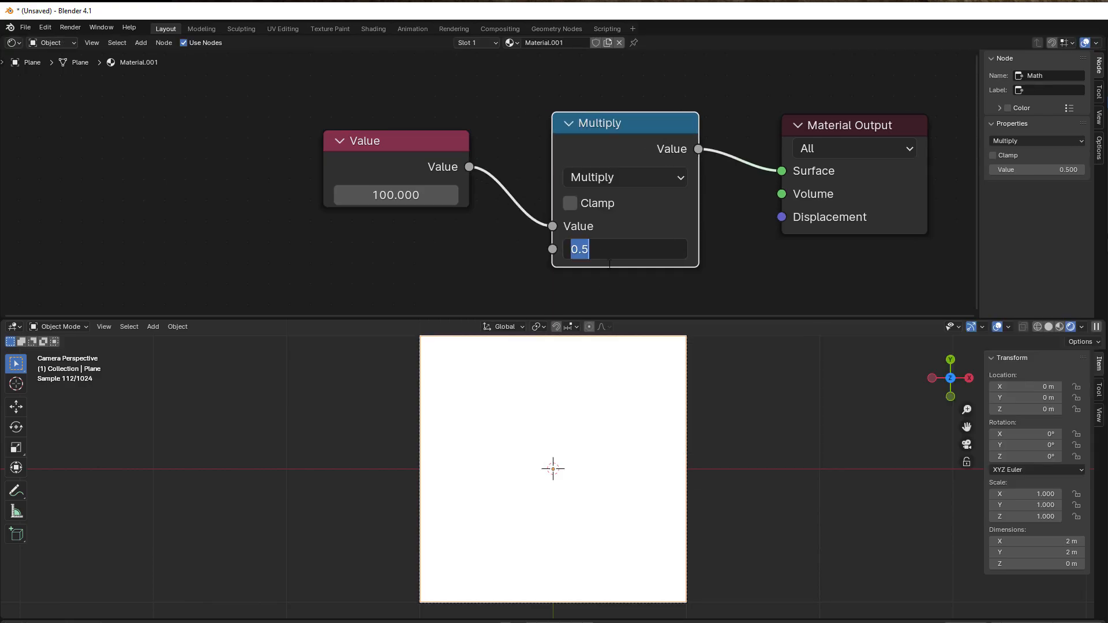
text(1)
key(Return)
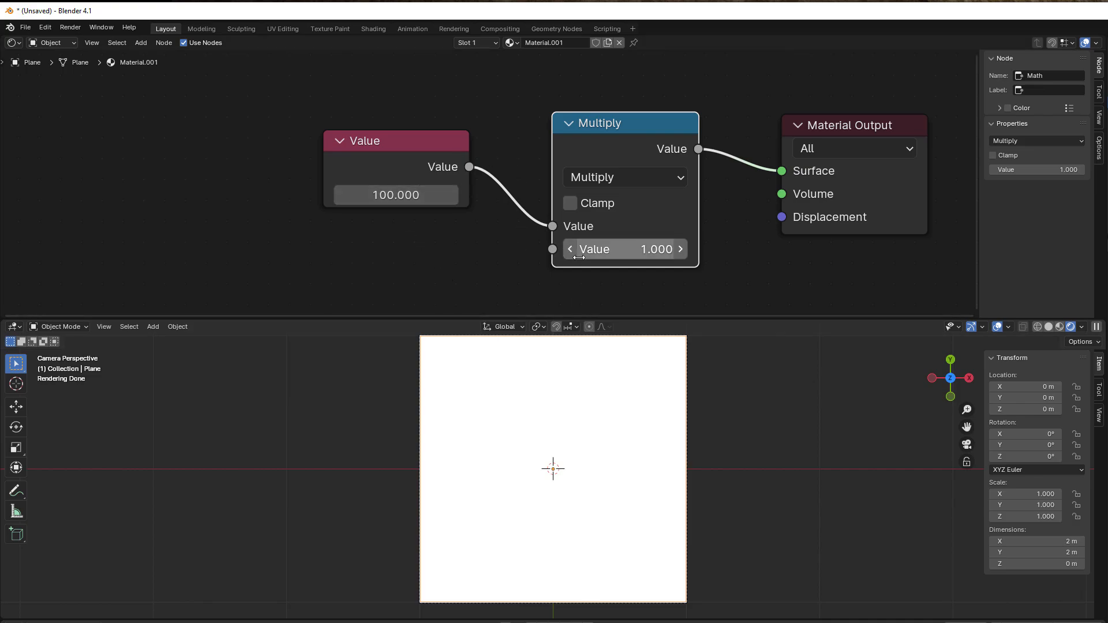
click(569, 203)
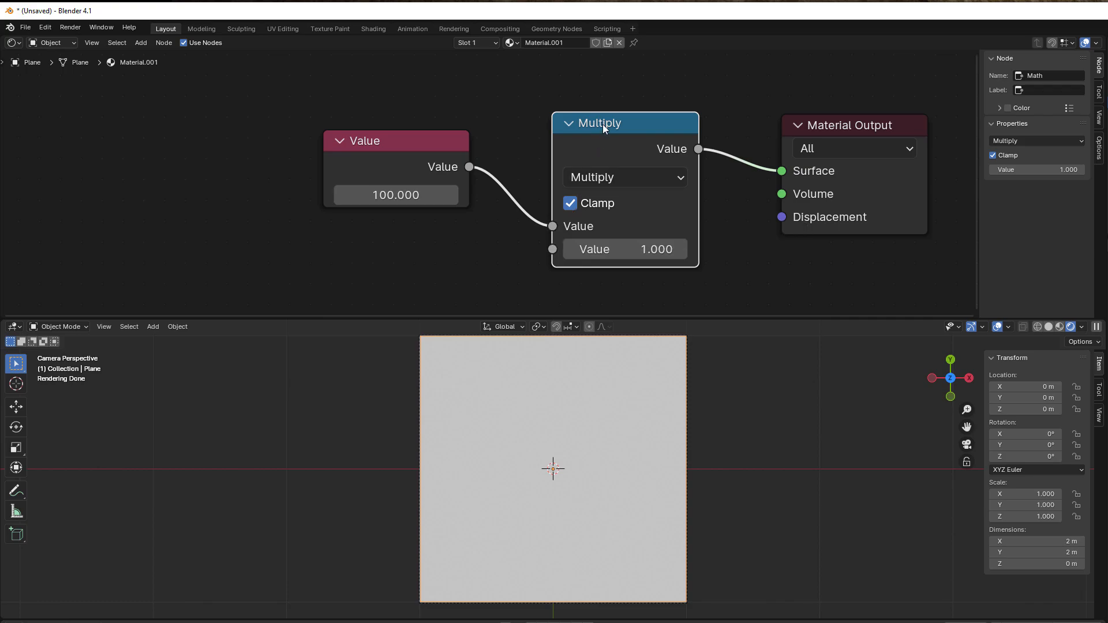
Replace the Multiply node with a Clamp node wired between the Value node and the Material Output's Surface
key(x)
key(shift+a)
mouse_move(608, 166)
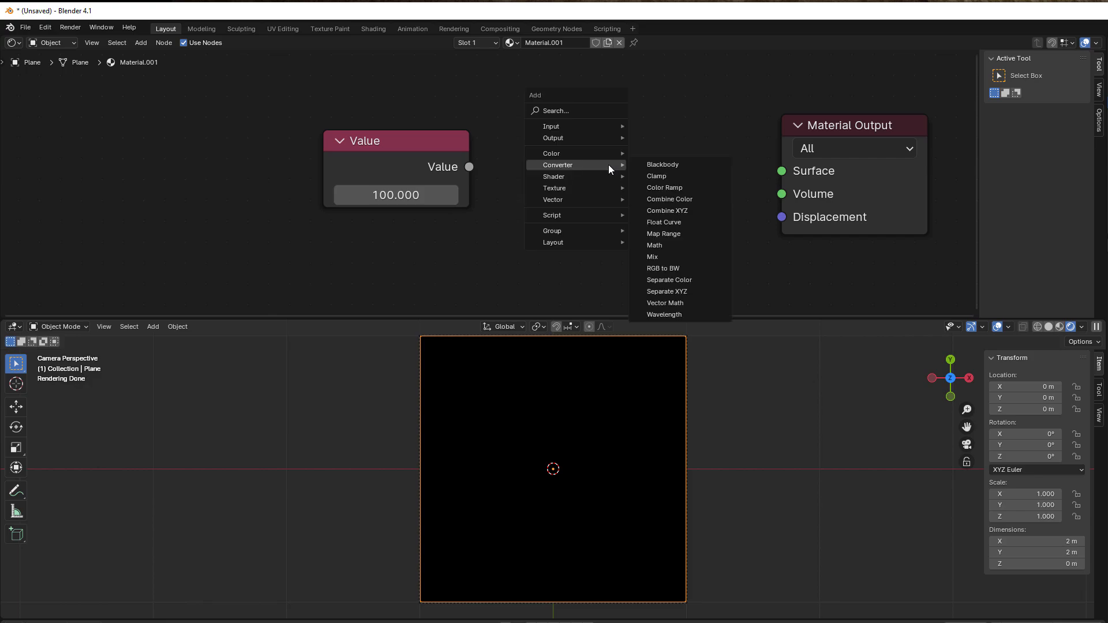
click(656, 176)
click(536, 93)
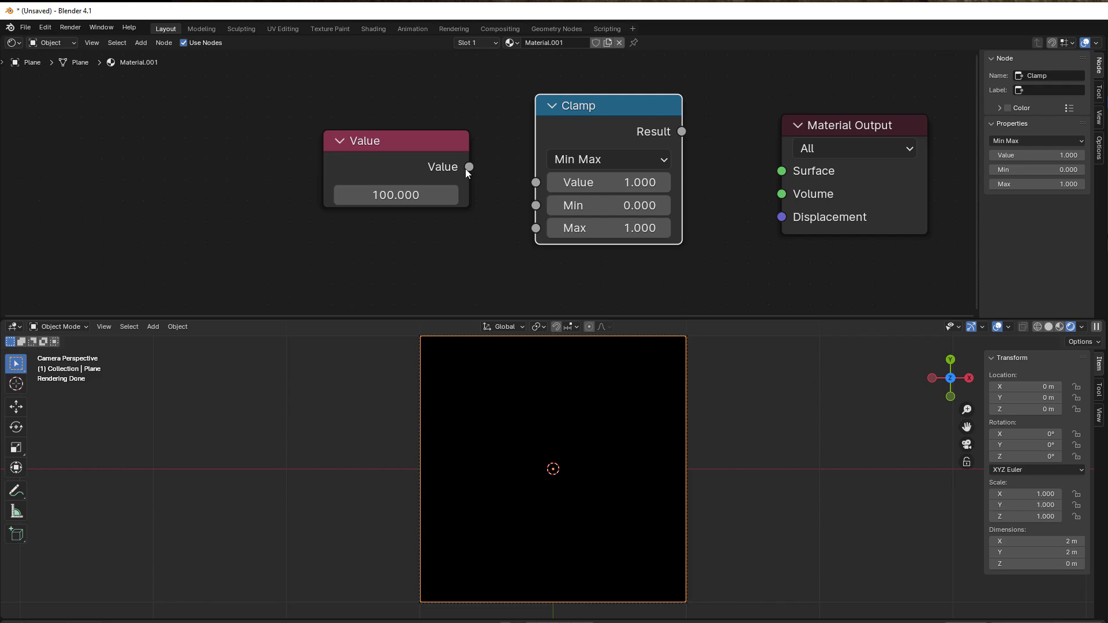
drag(469, 167, 576, 166)
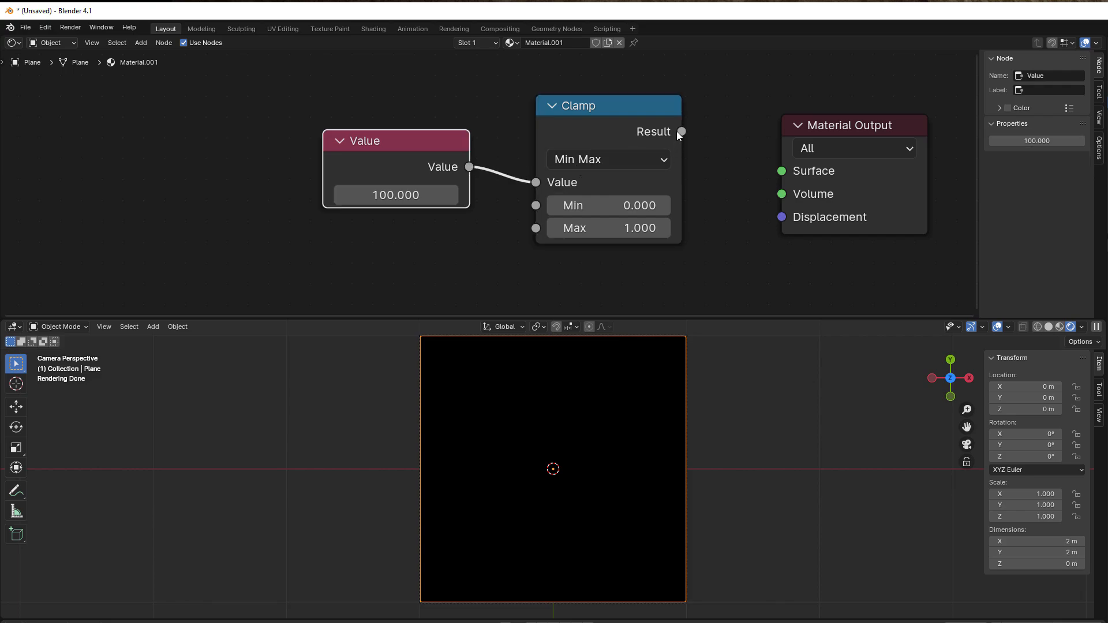
drag(680, 132, 782, 171)
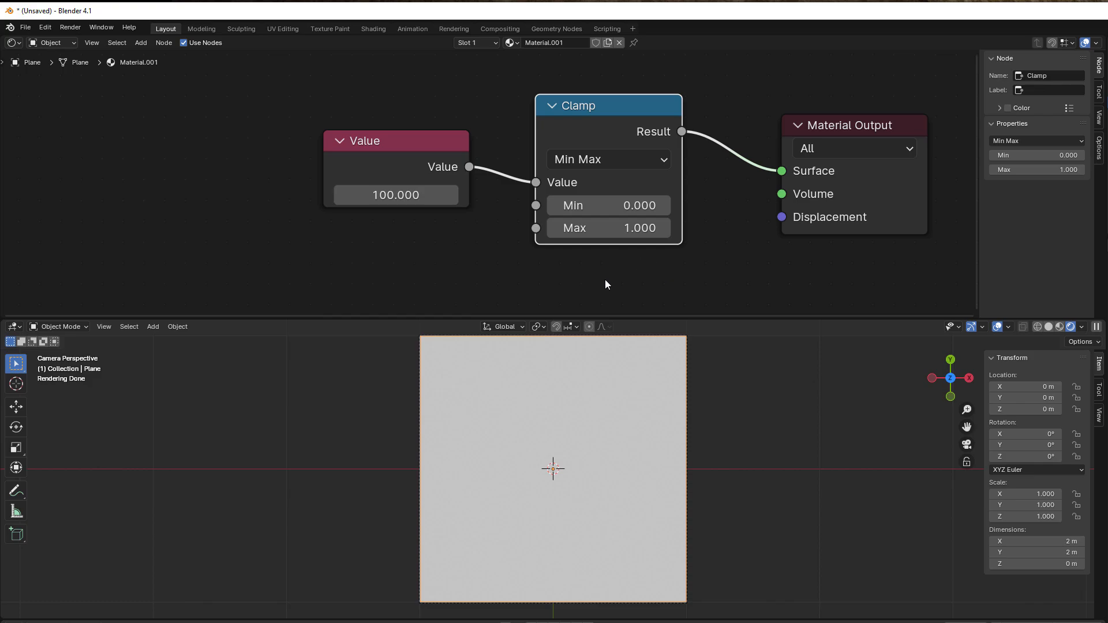
Set the Clamp node's Max to 2 and its Min to 1
drag(584, 138, 576, 140)
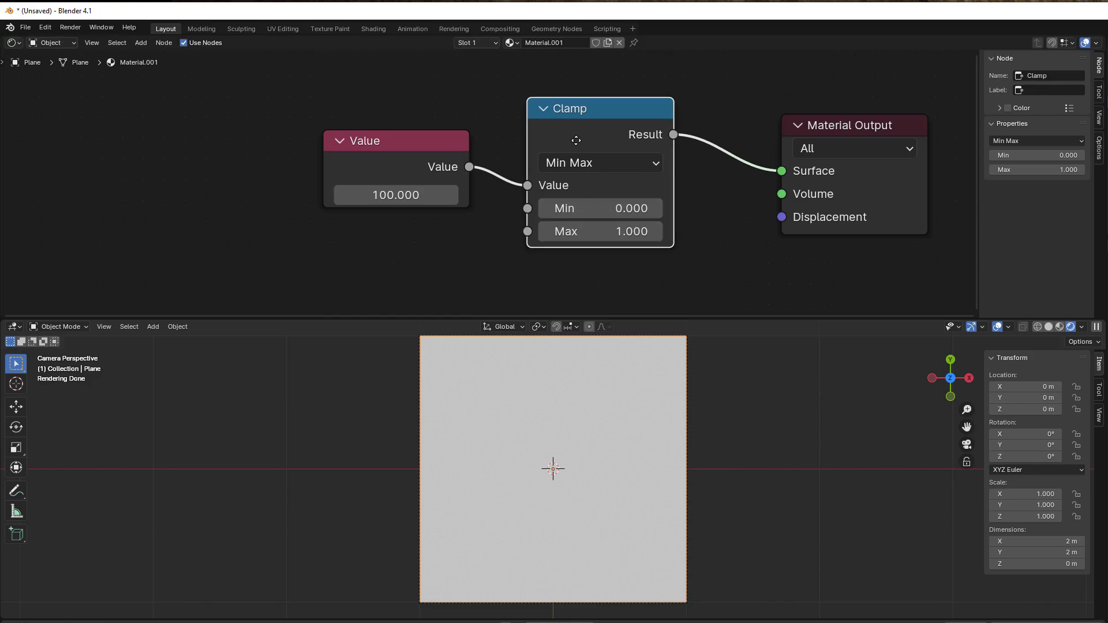
click(595, 232)
text(2)
key(Return)
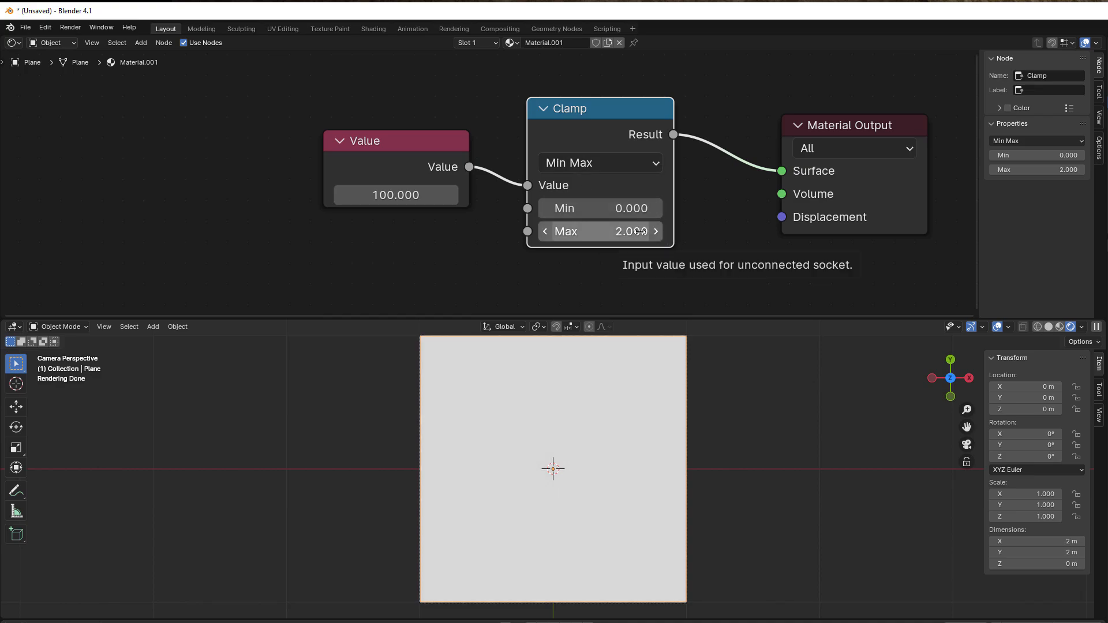
click(602, 209)
text(1)
key(Return)
Set the Clamp node's Max to 0 and switch its clamp type to Range
click(600, 232)
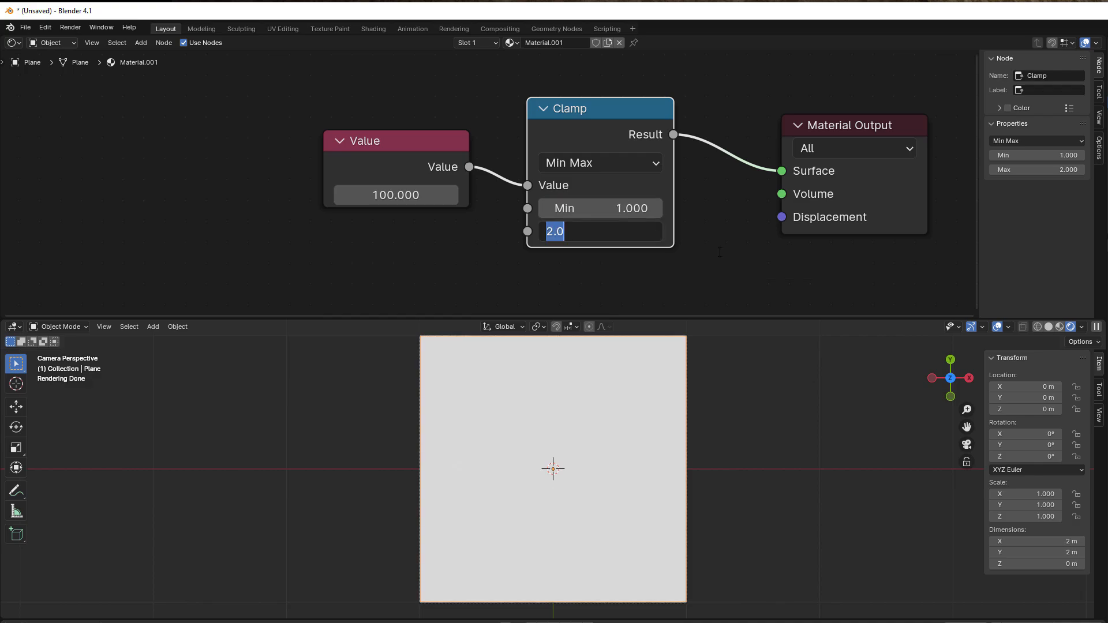
text(0)
key(Return)
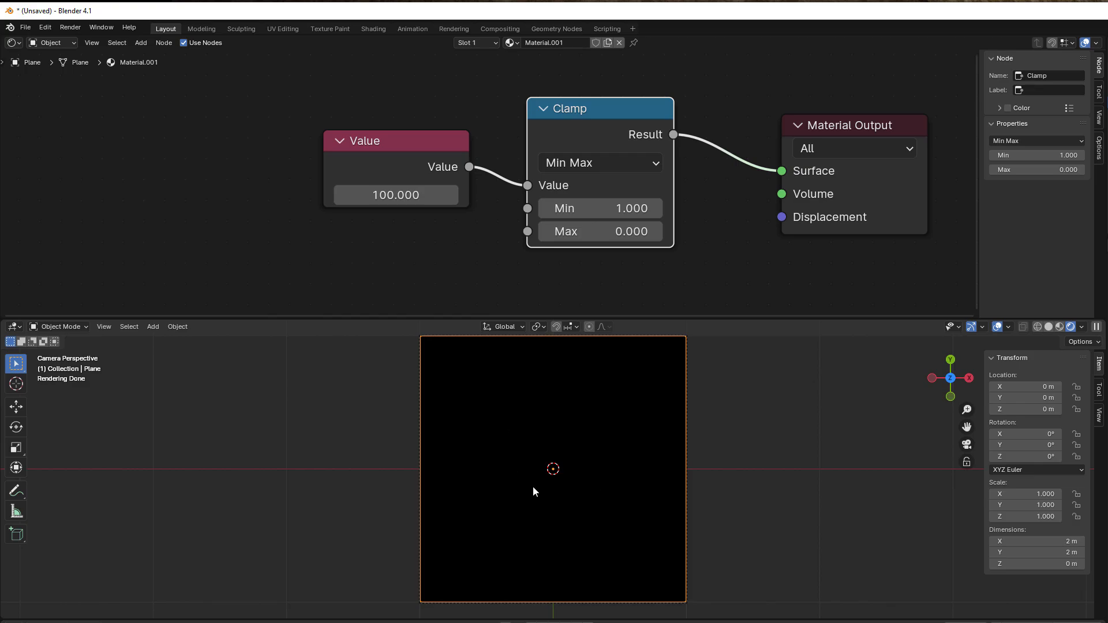
click(589, 167)
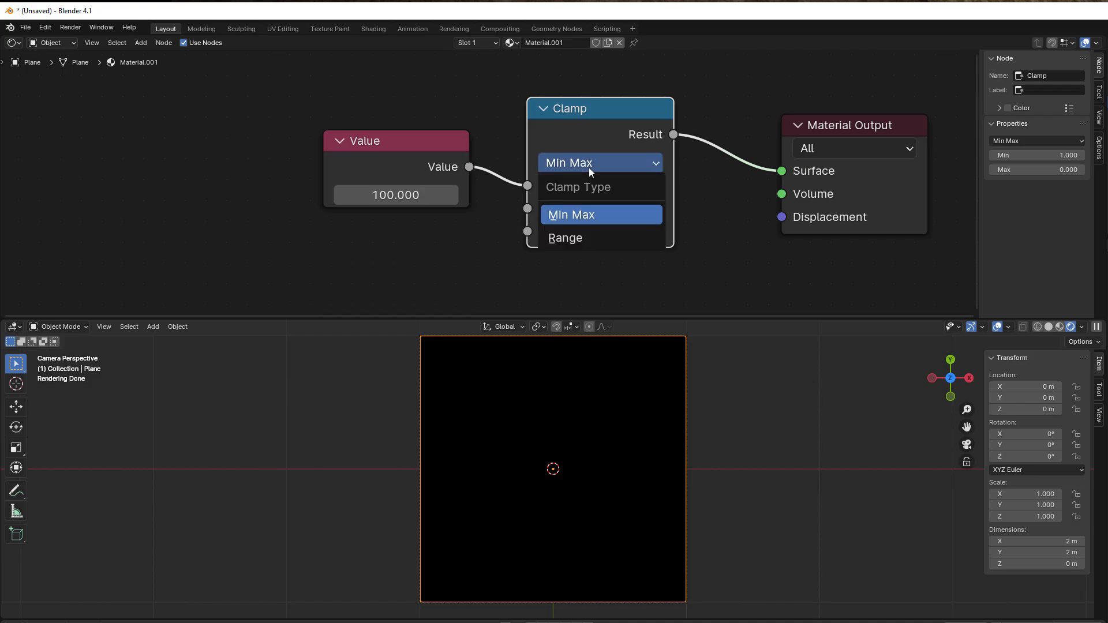
click(583, 238)
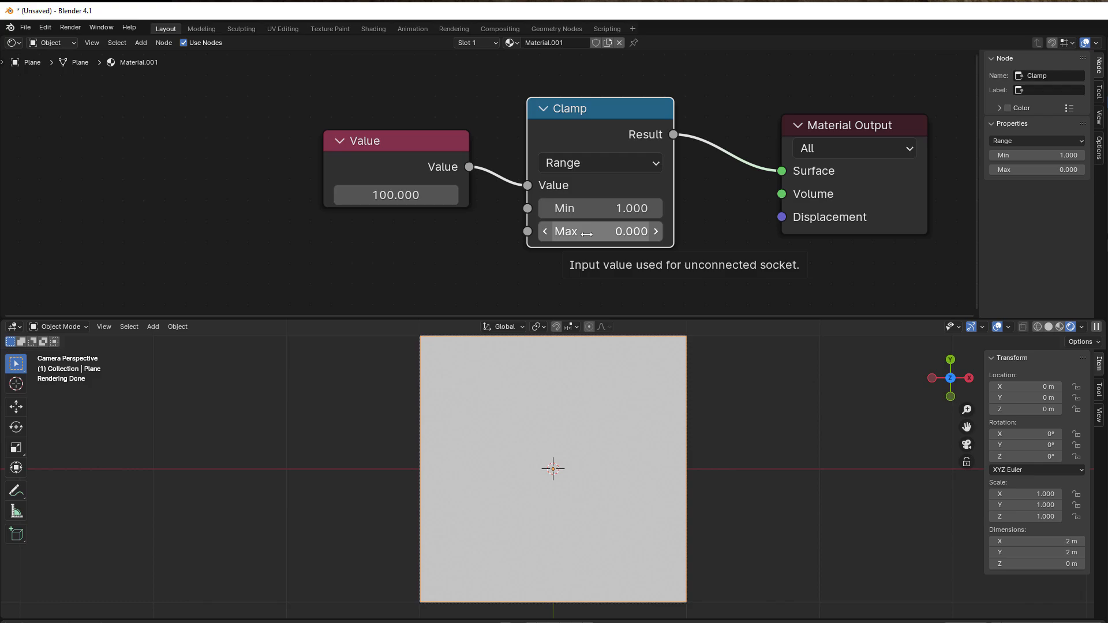
Return the Clamp node to the Min Max type with Min 0 and Max 1
click(601, 163)
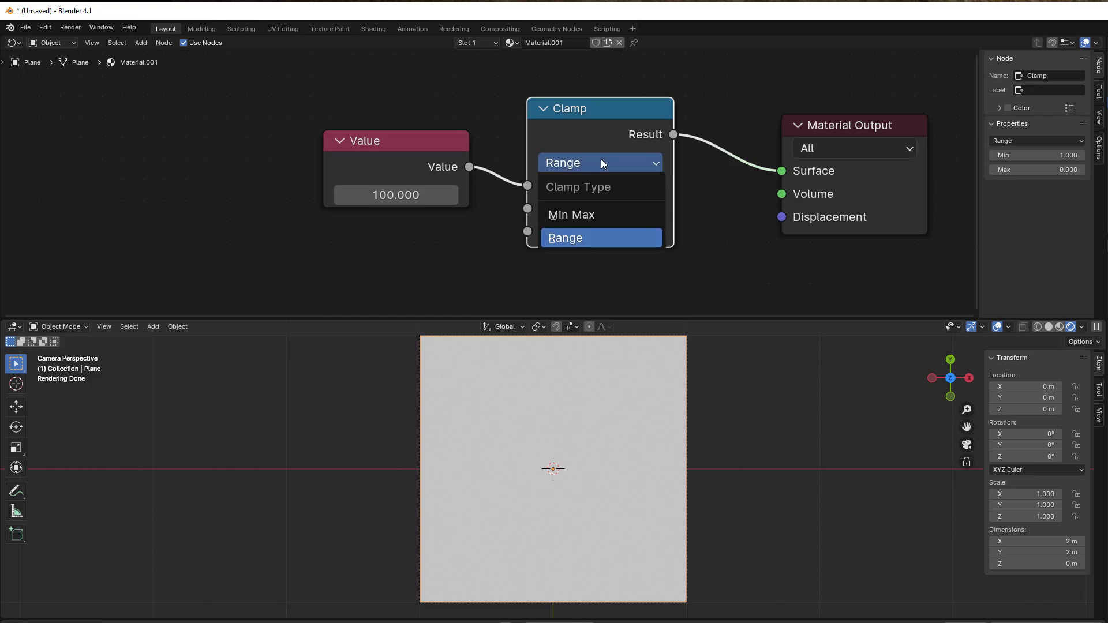
click(562, 216)
click(563, 211)
text(0)
key(Return)
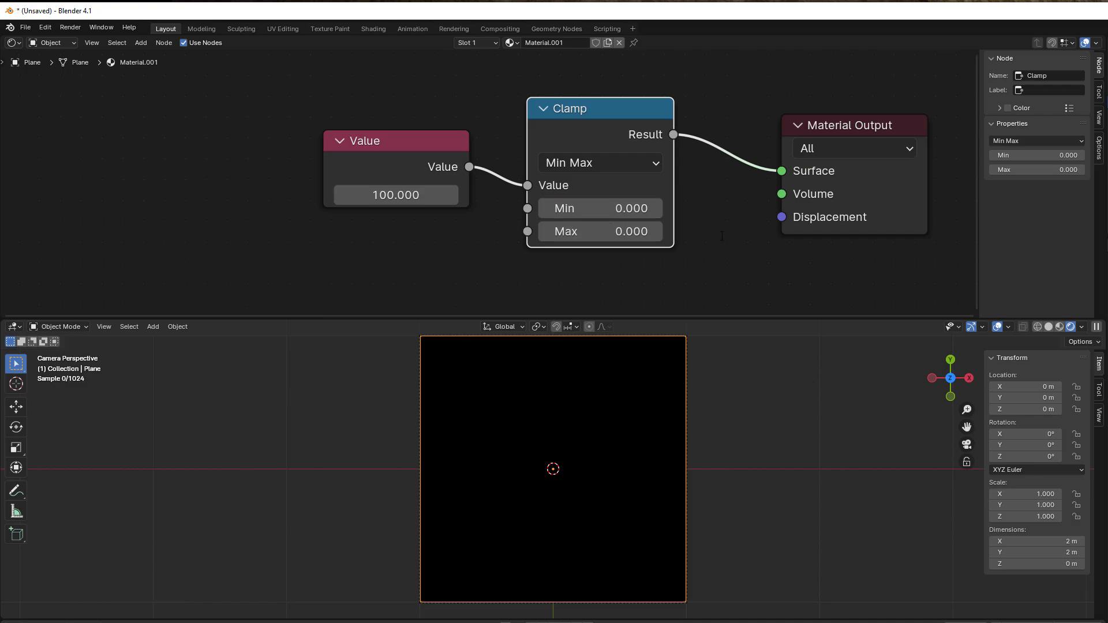
click(607, 232)
text(1)
key(Return)
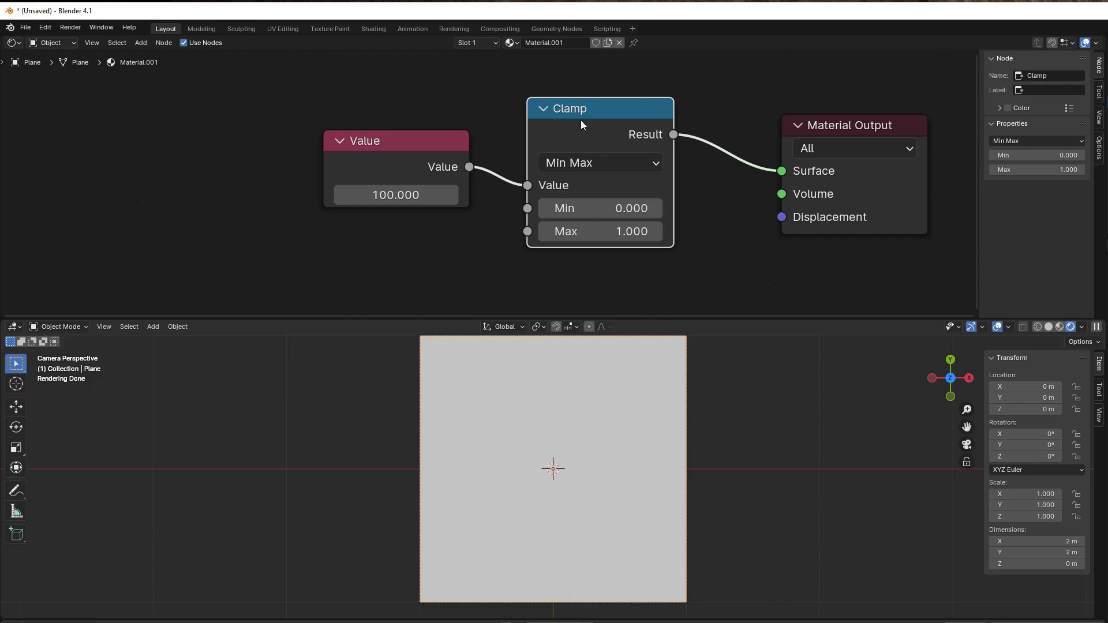
Replace the Clamp node with a Math node set to the Minimum operation
key(Delete)
key(shift+a)
mouse_move(539, 164)
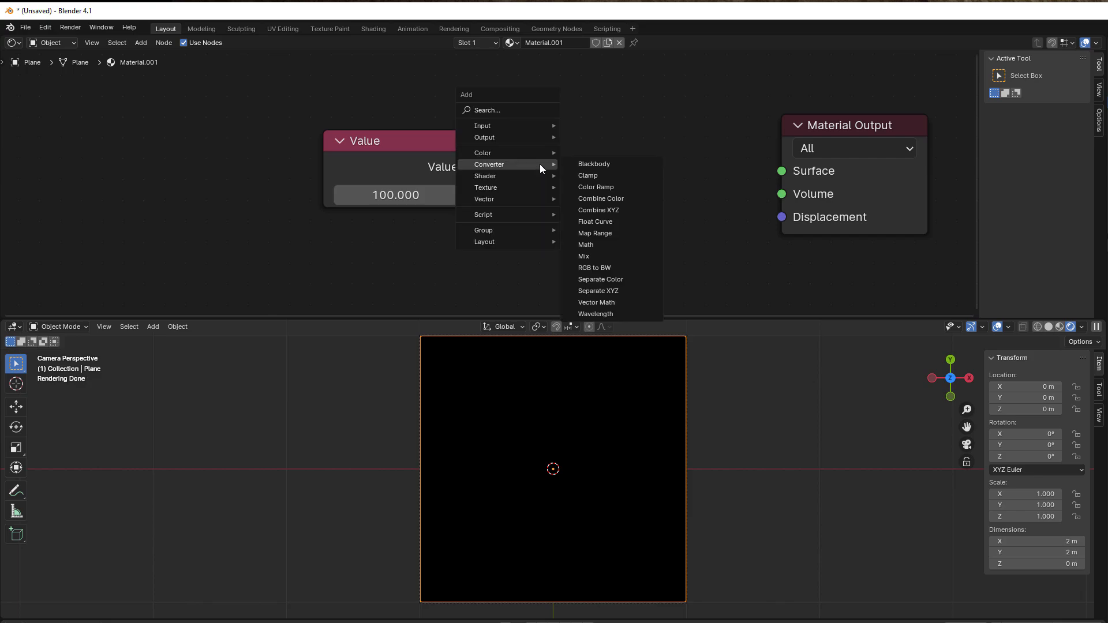
click(586, 245)
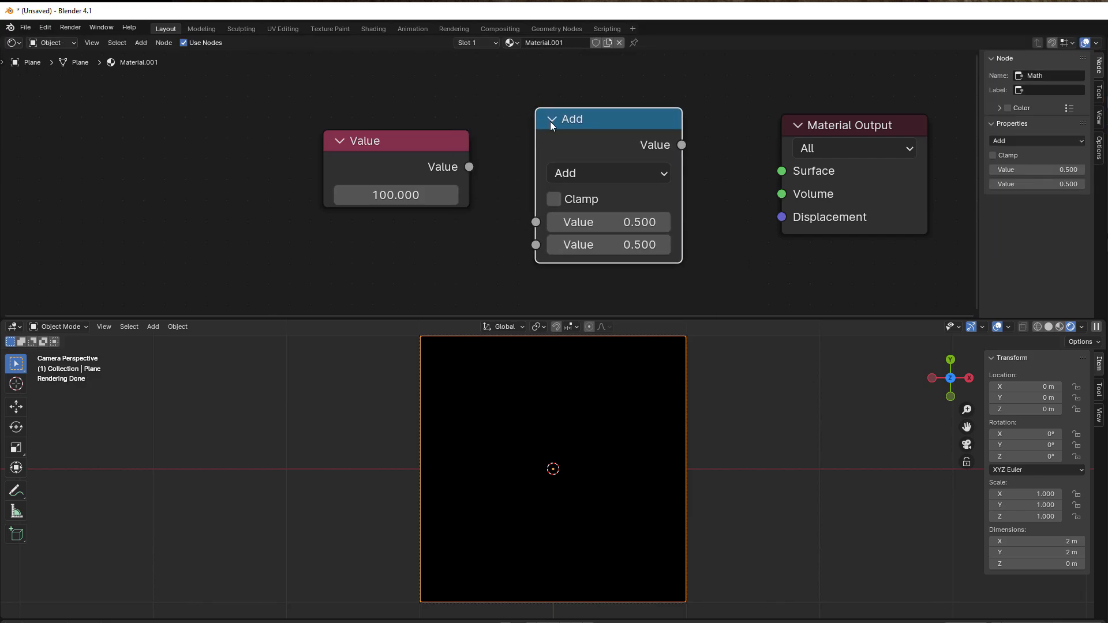
click(580, 173)
click(570, 183)
click(722, 237)
mouse_move(592, 127)
mouse_down()
mouse_move(616, 130)
mouse_move(596, 127)
mouse_up()
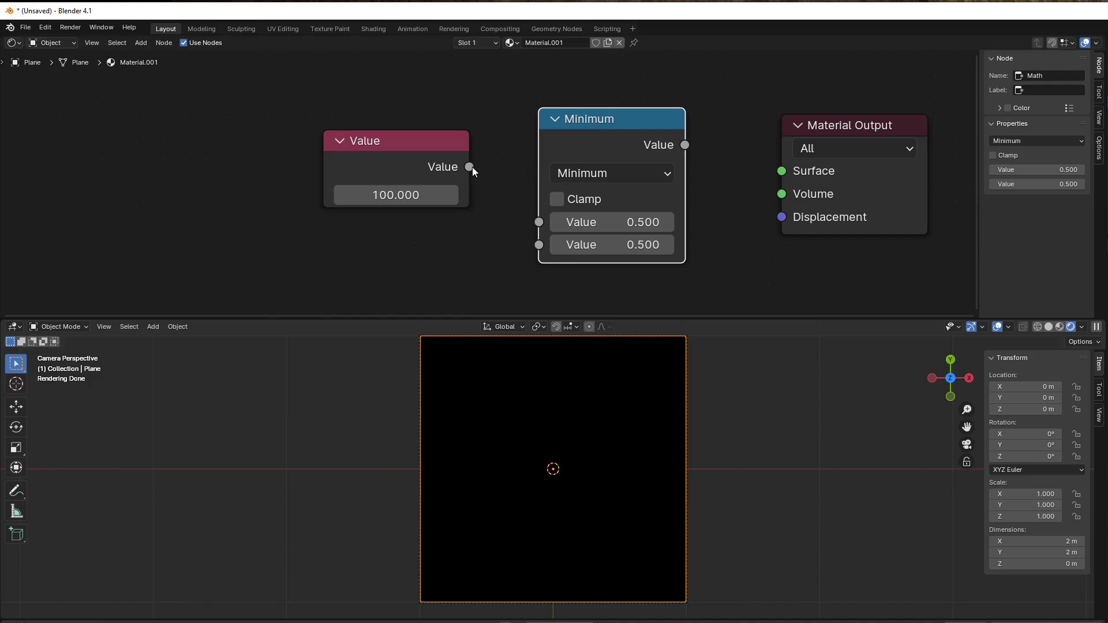
Wire the Value node through the Minimum node into the Material Output's Surface and set the Minimum's second value to 1
drag(470, 167, 538, 222)
drag(684, 145, 773, 175)
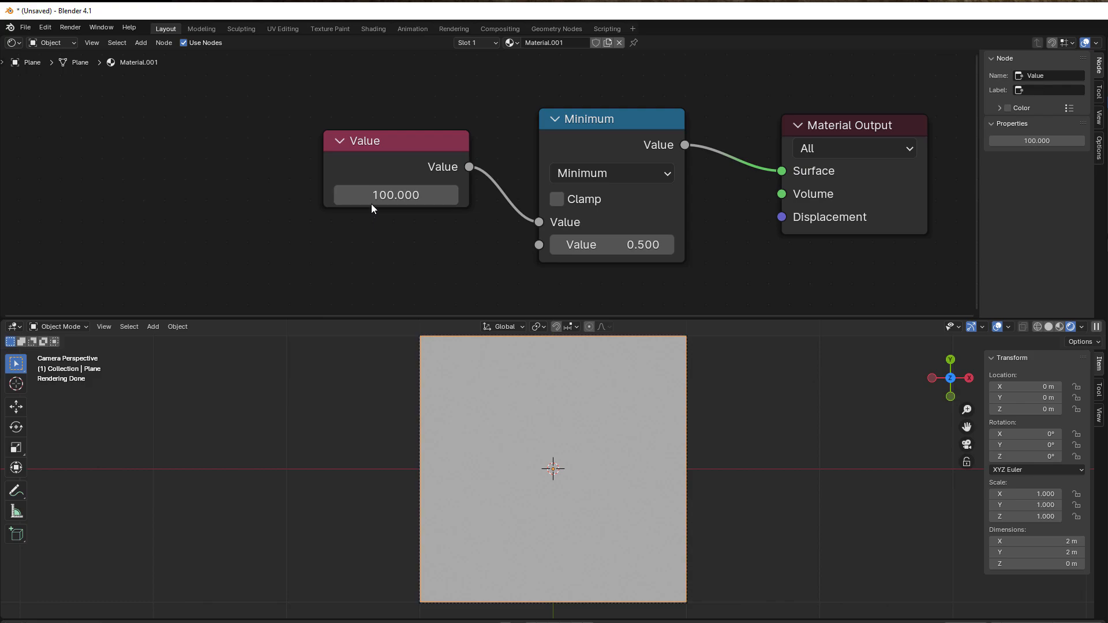
click(612, 245)
text(1)
key(Return)
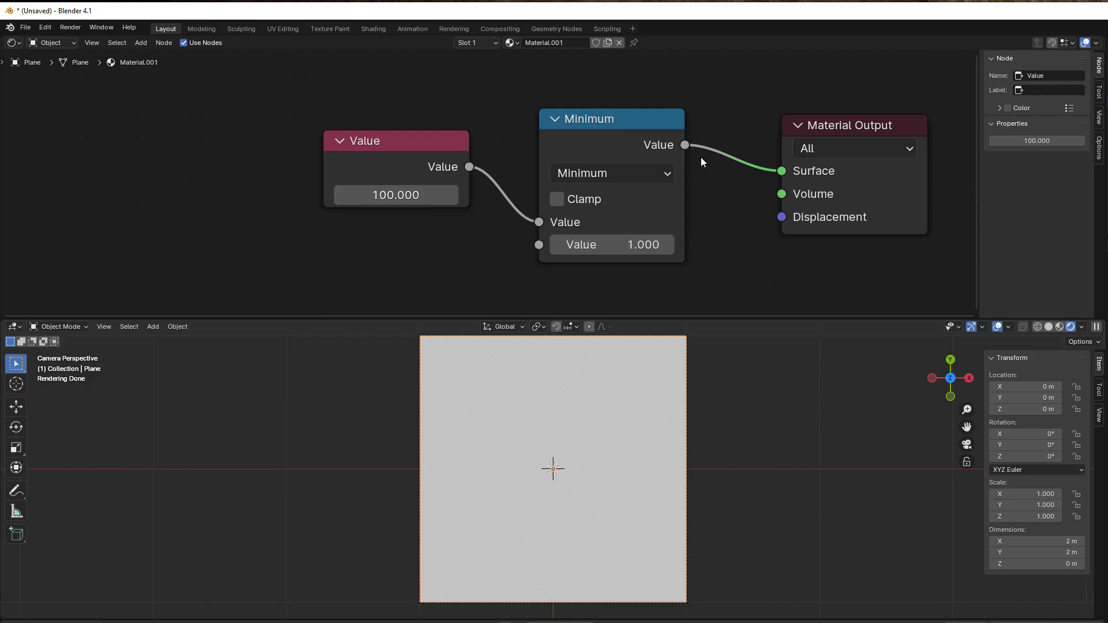
Set the Minimum node's second value to 2 and enable its Clamp option
click(658, 245)
text(2)
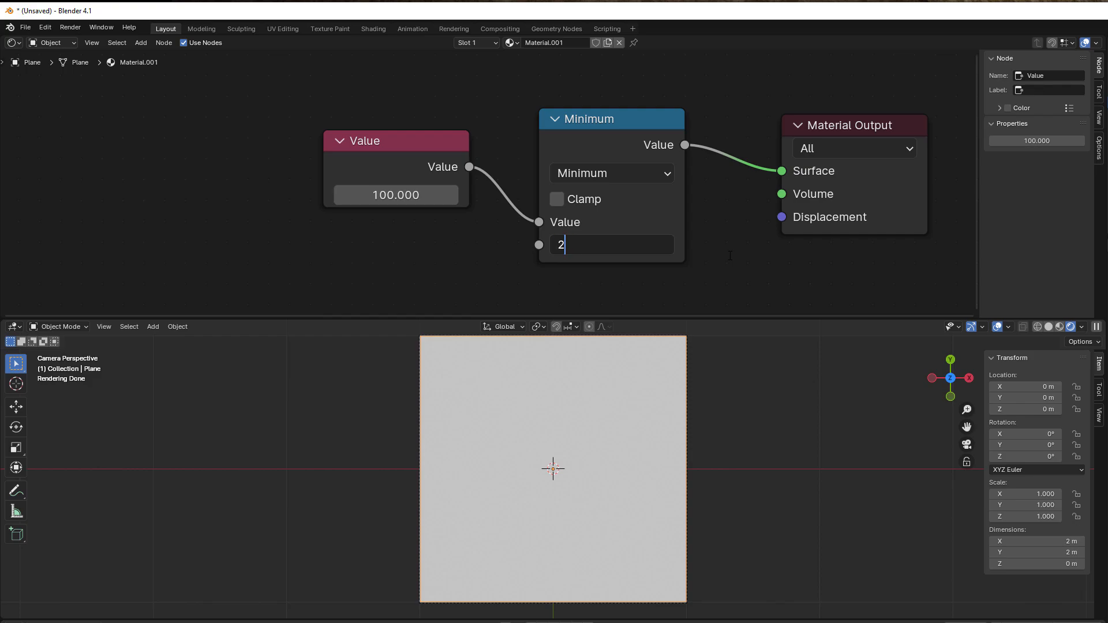
key(Return)
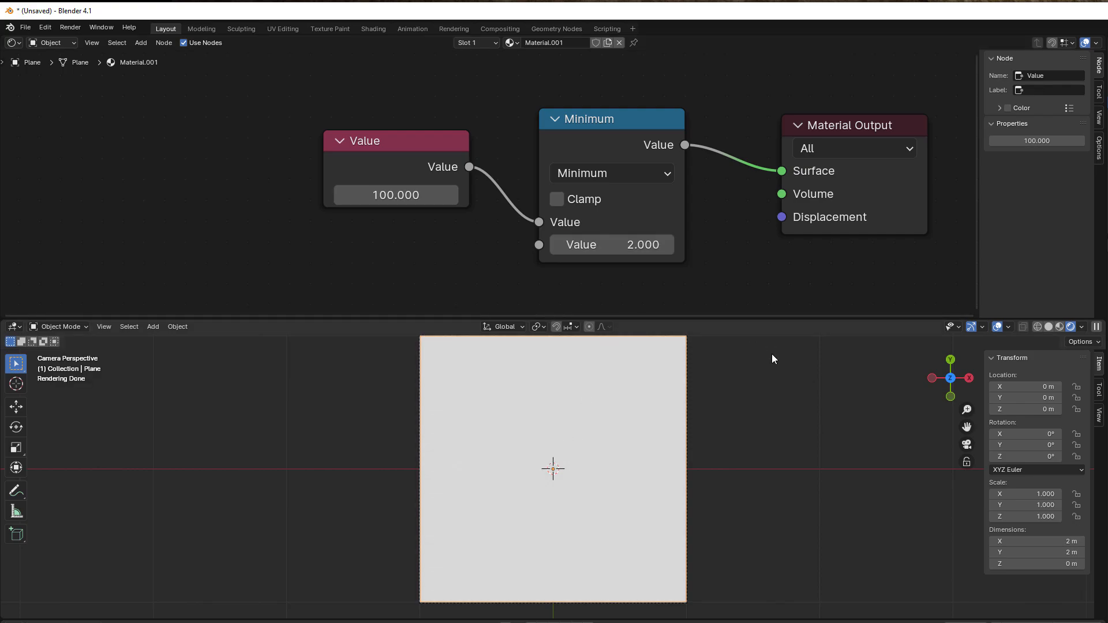
drag(577, 148, 580, 133)
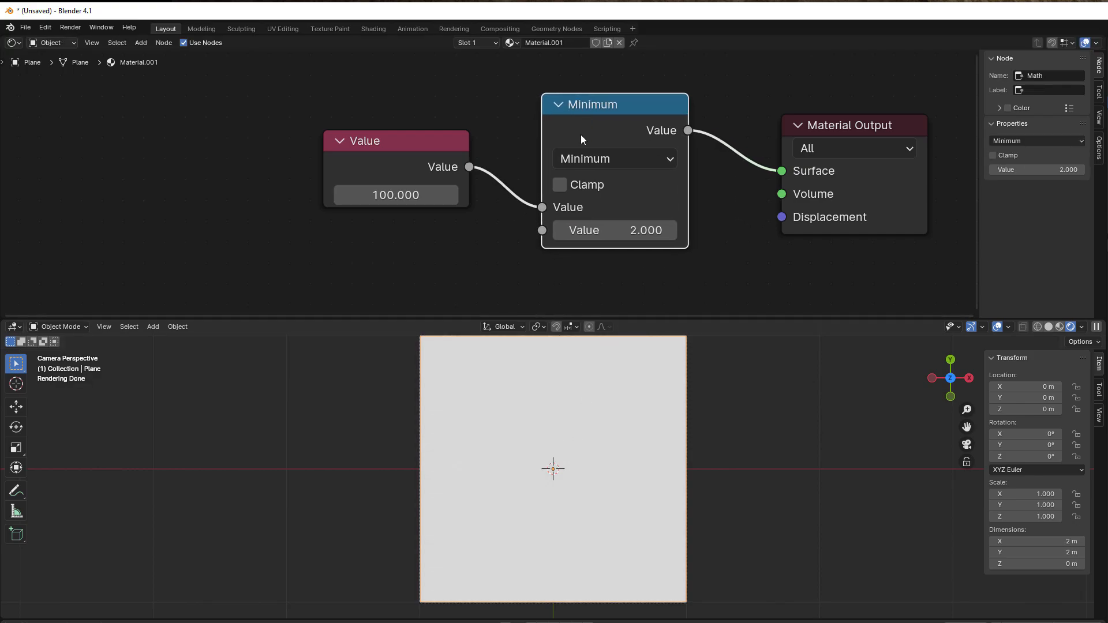
click(558, 185)
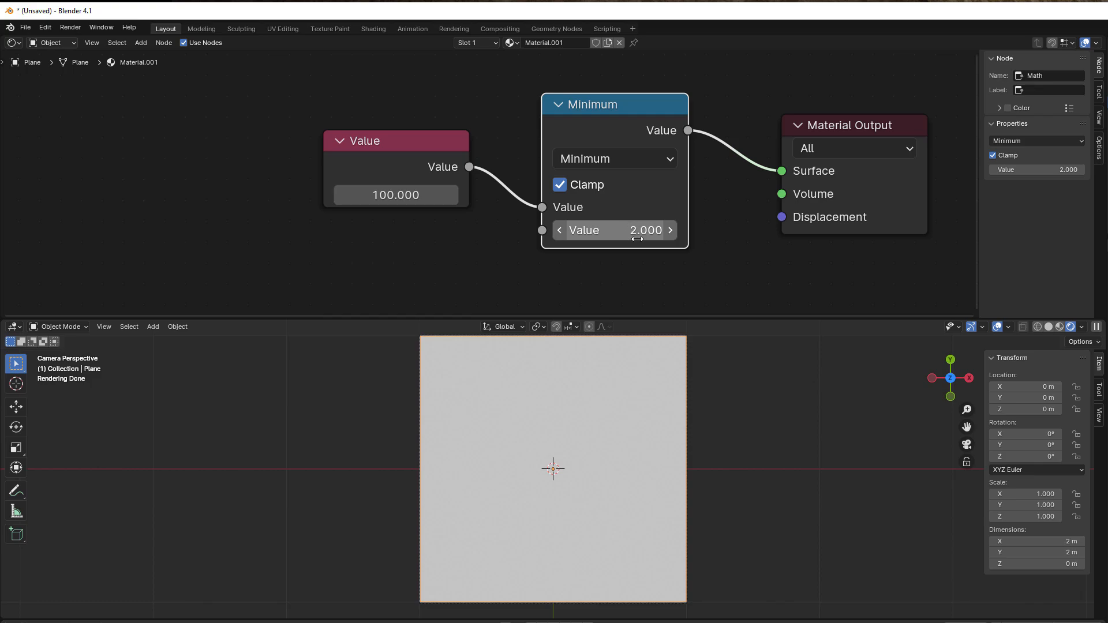
Disable the Minimum node's Clamp option and switch its operation to Maximum
click(559, 186)
drag(588, 126, 562, 129)
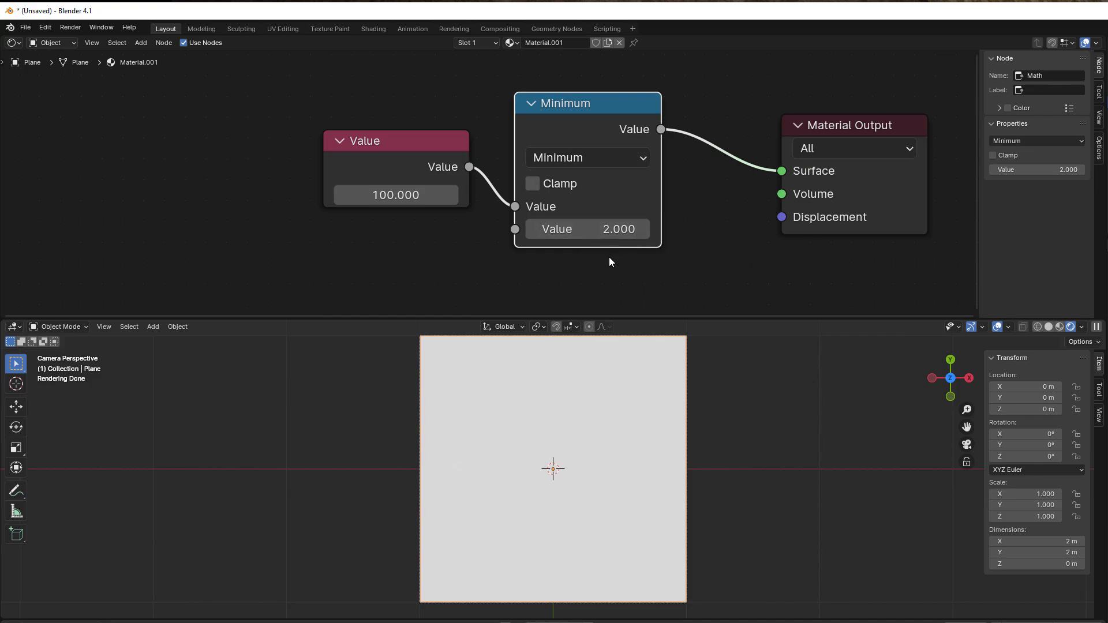
click(571, 162)
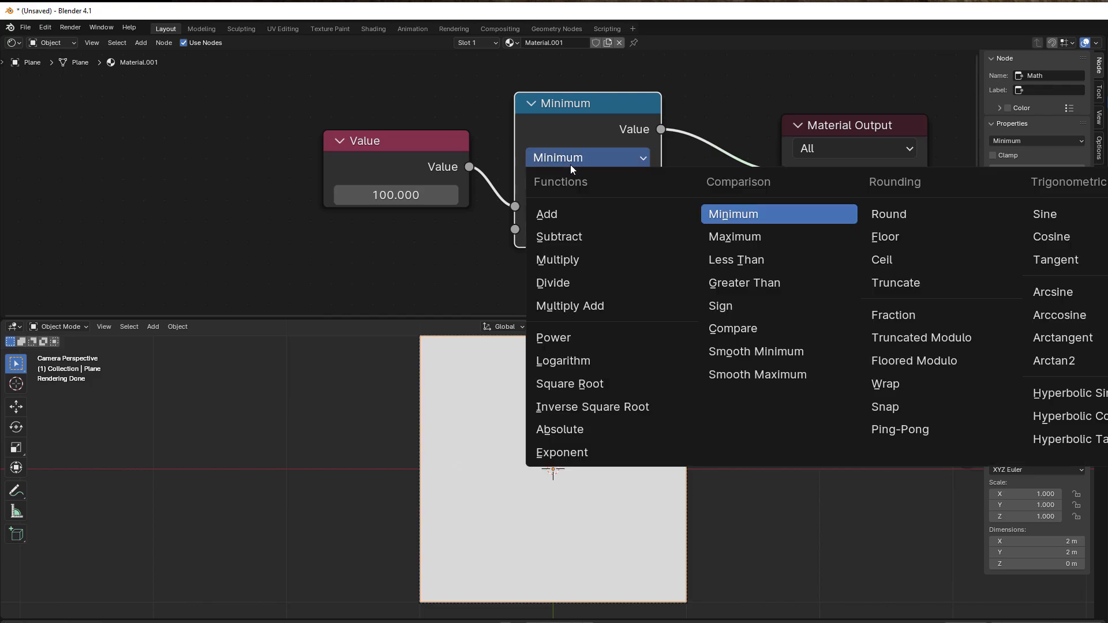
click(717, 238)
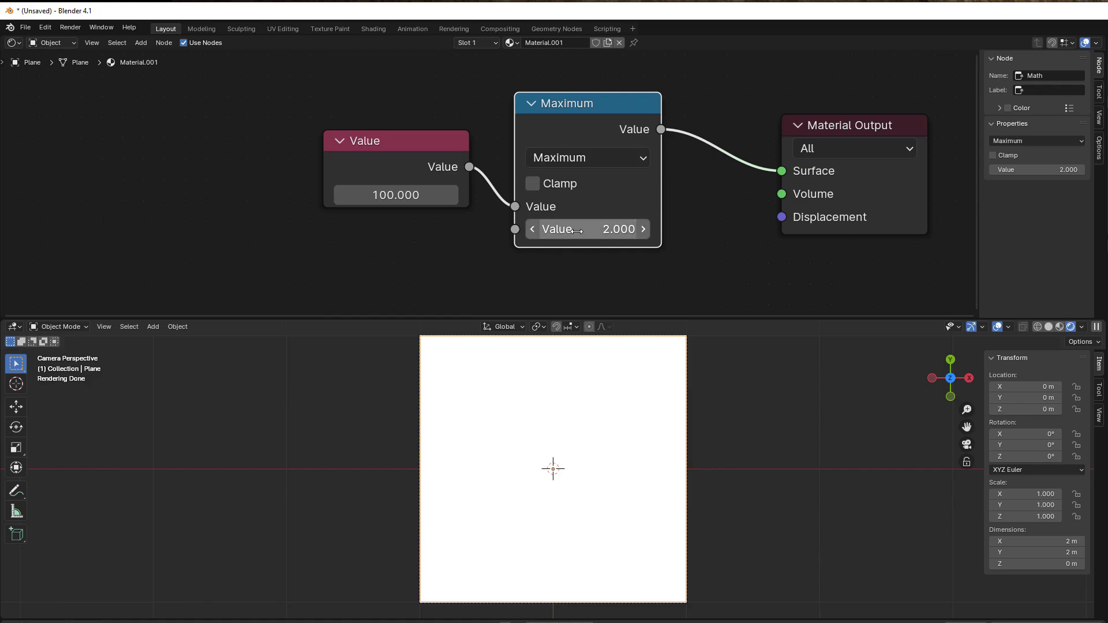
Set the Value node feeding the Maximum node to 0.1
click(438, 195)
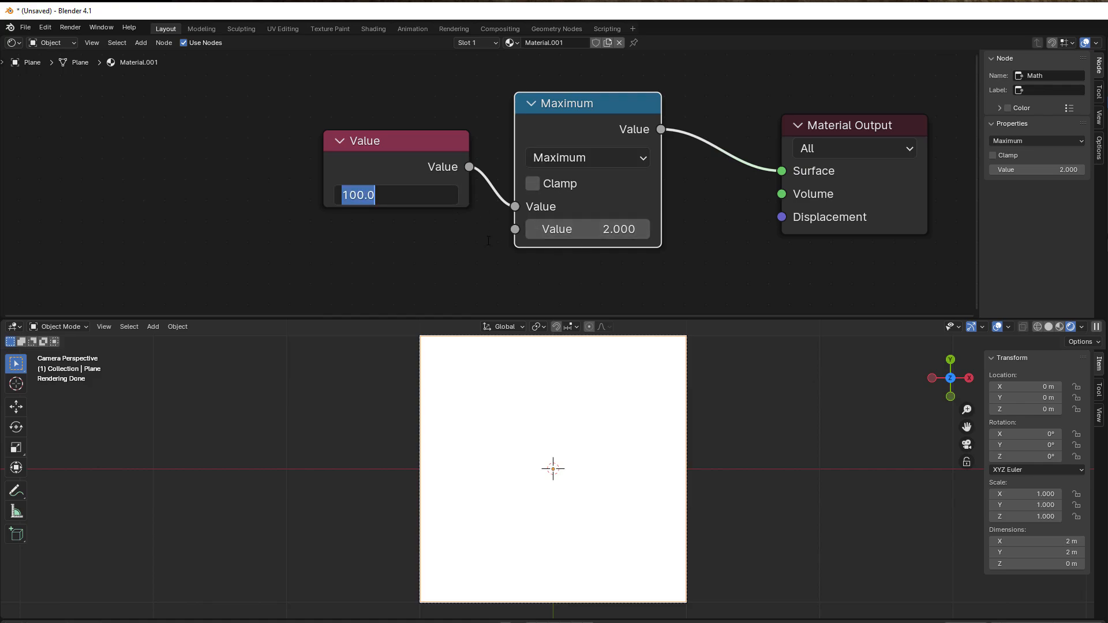
text(0.)
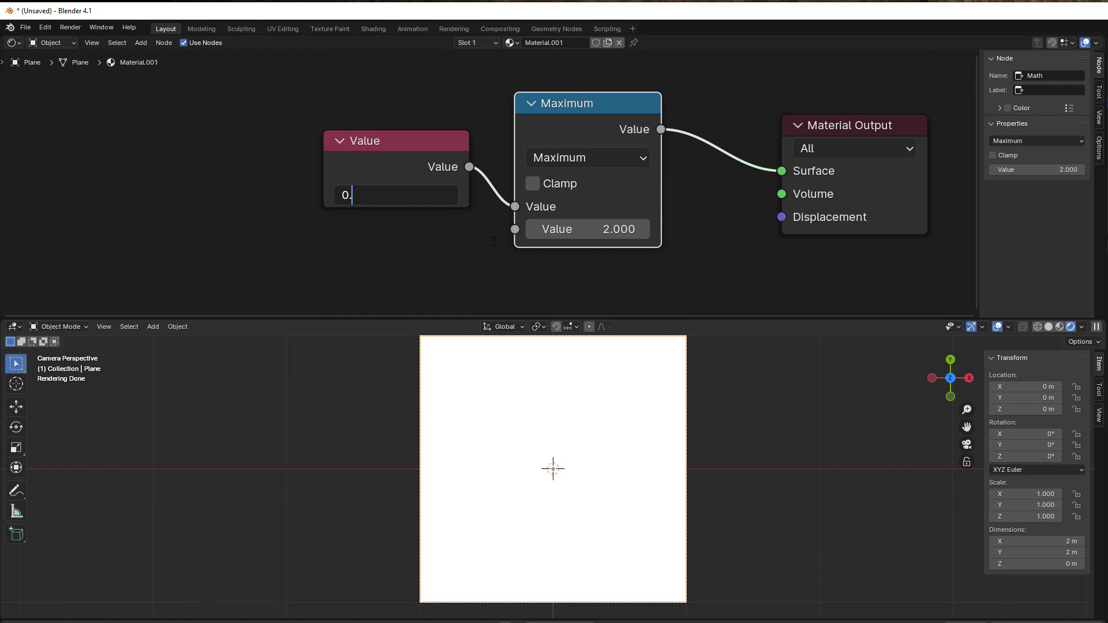
text(1)
key(Return)
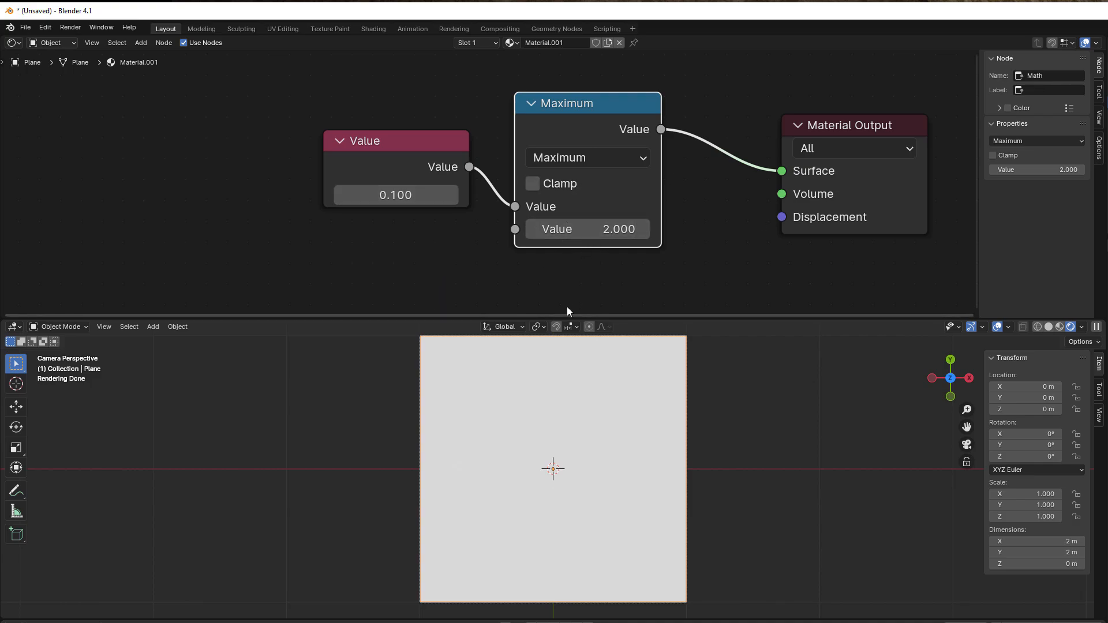
Replace the Maximum node with a Color Ramp node between the Value and Material Output nodes
drag(578, 144, 583, 147)
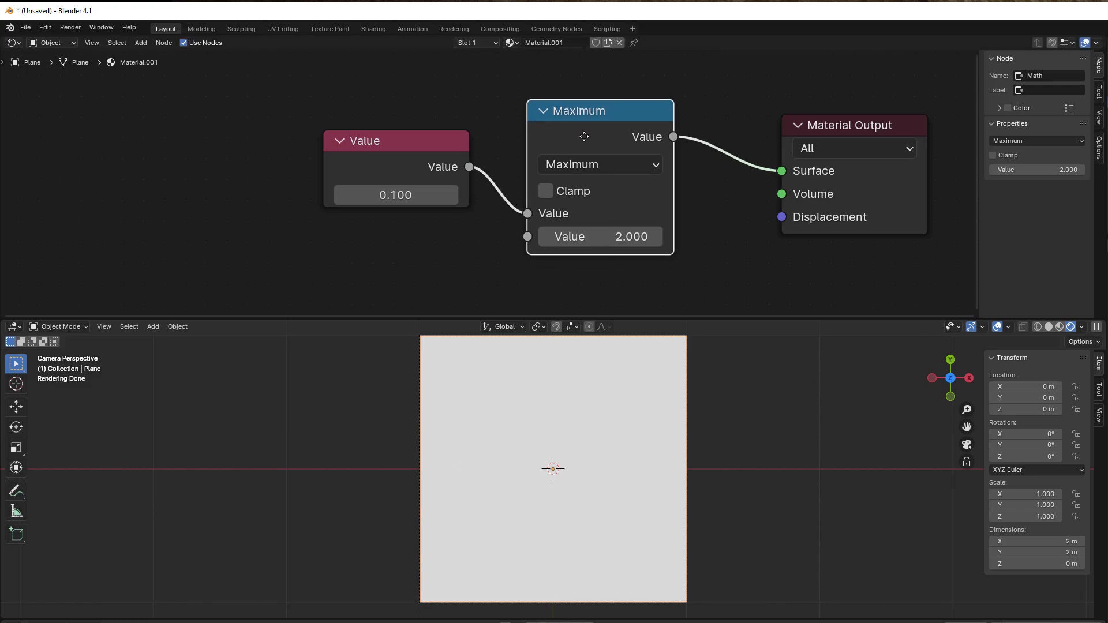
key(x)
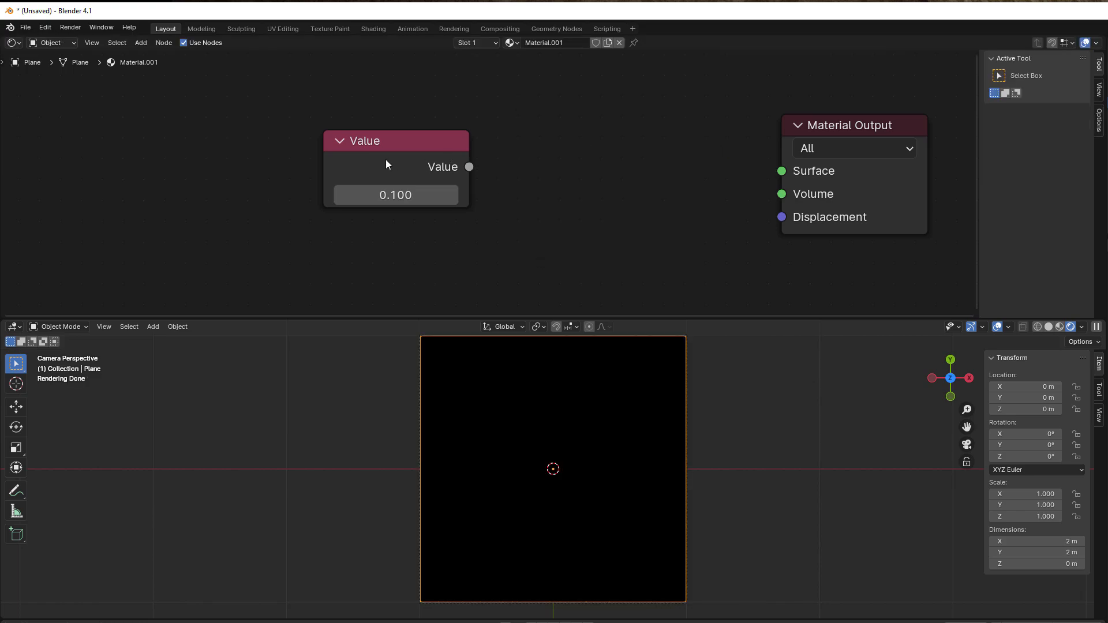
drag(386, 159, 294, 148)
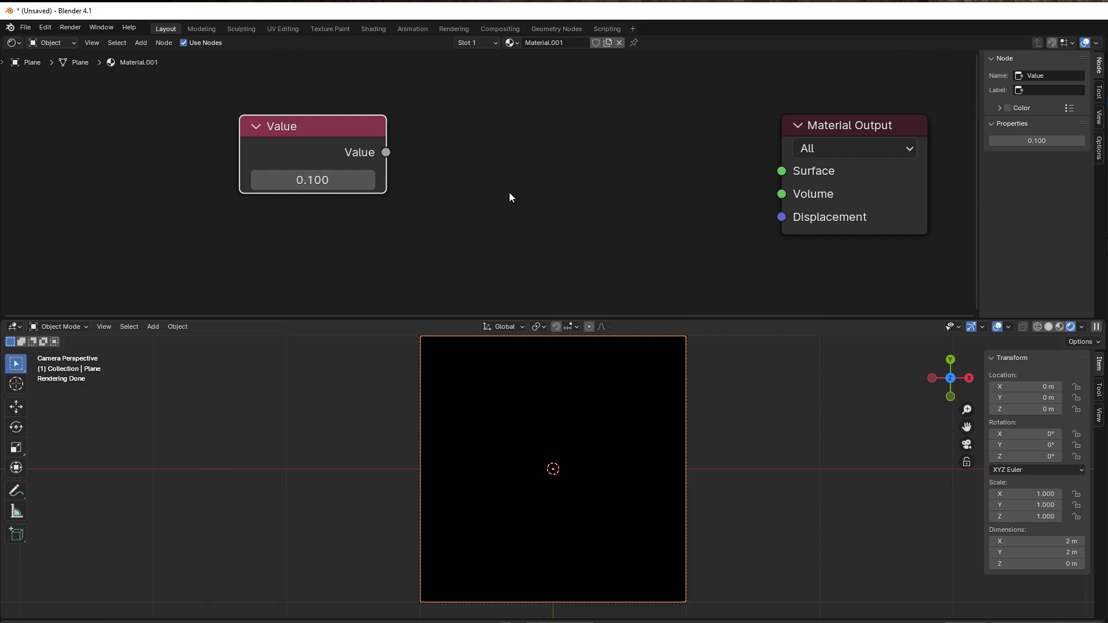
key(shift+a)
mouse_move(514, 192)
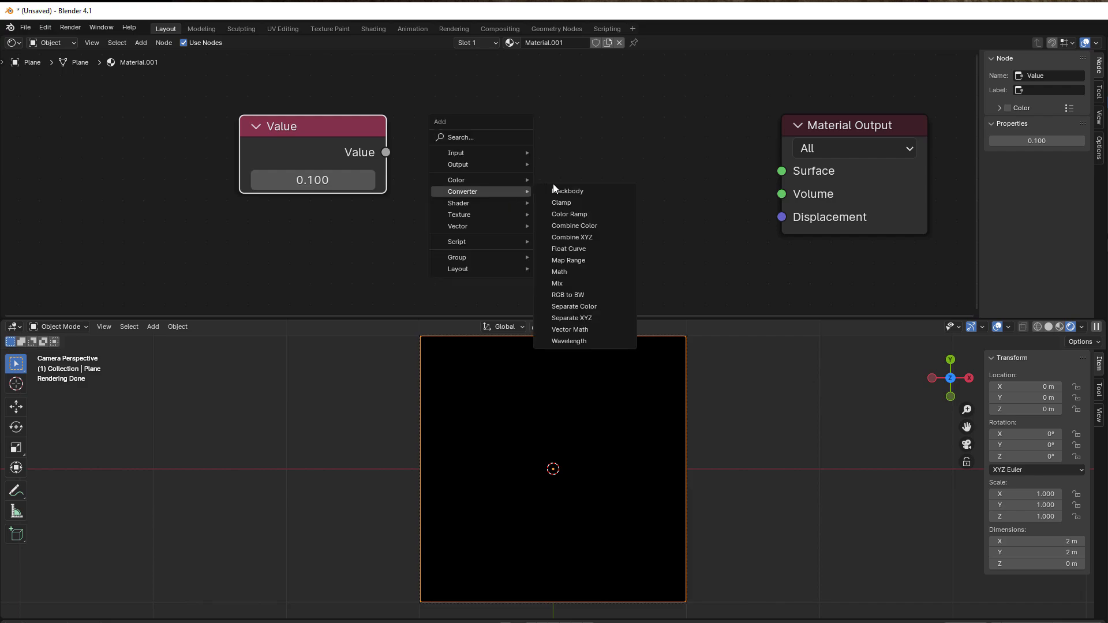
click(577, 214)
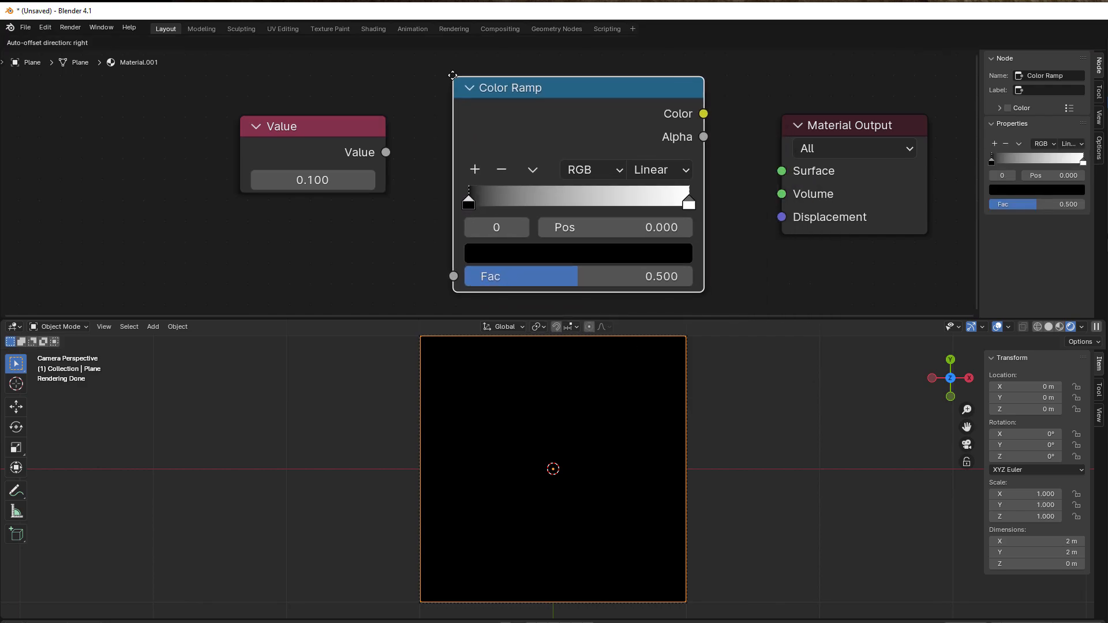
click(452, 74)
Wire the Value node through the Color Ramp's Fac and Color sockets into Surface, and set the Value node to 100
drag(385, 153, 462, 281)
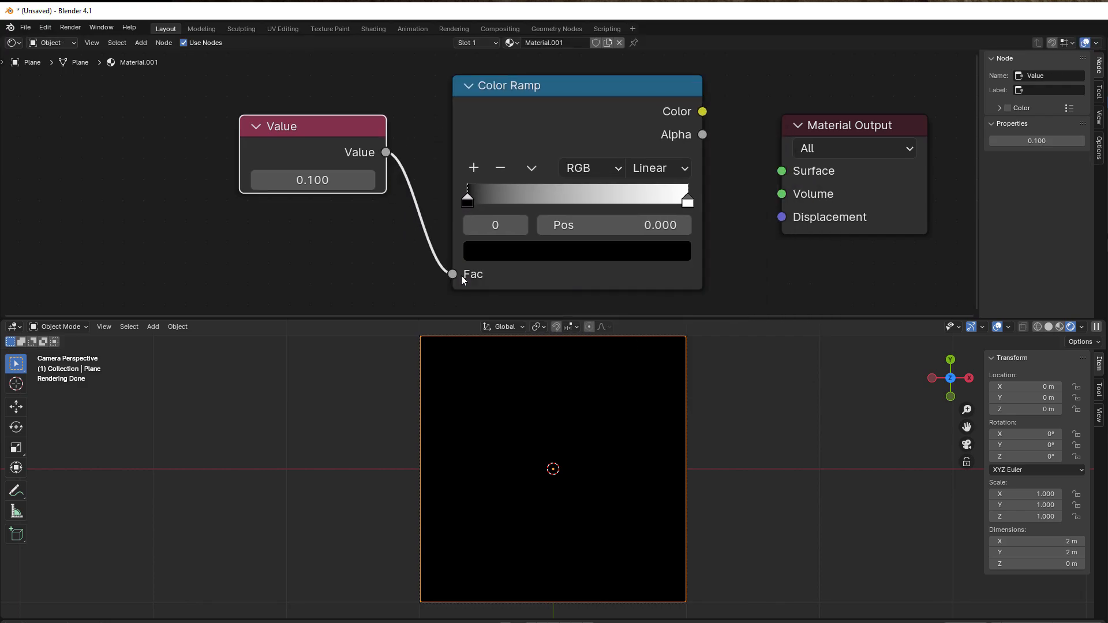
drag(702, 112, 783, 179)
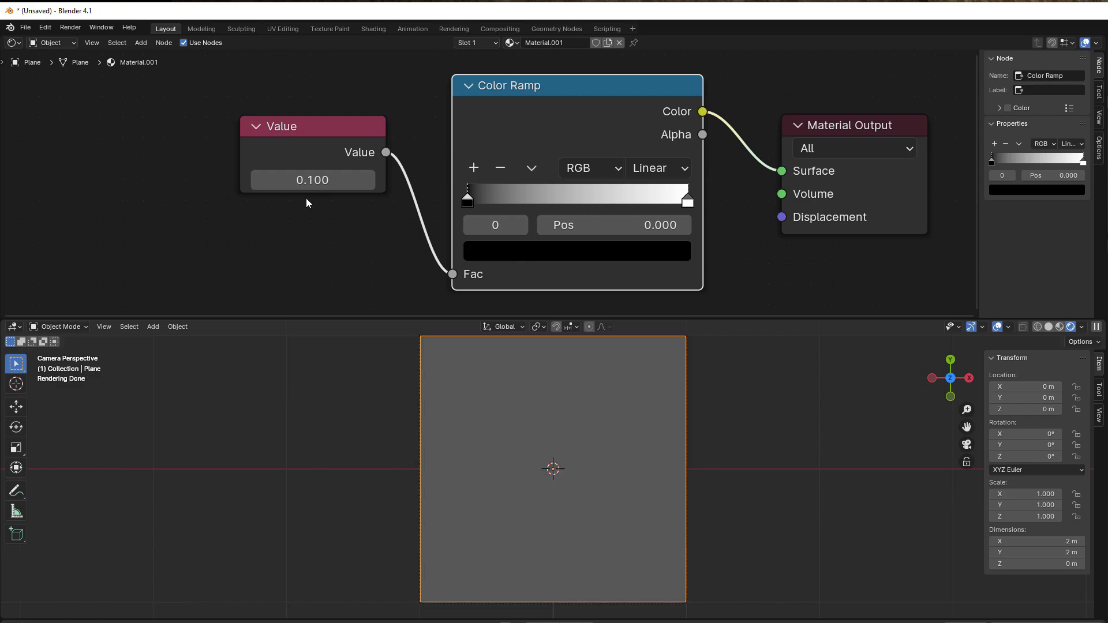
click(306, 180)
text(100)
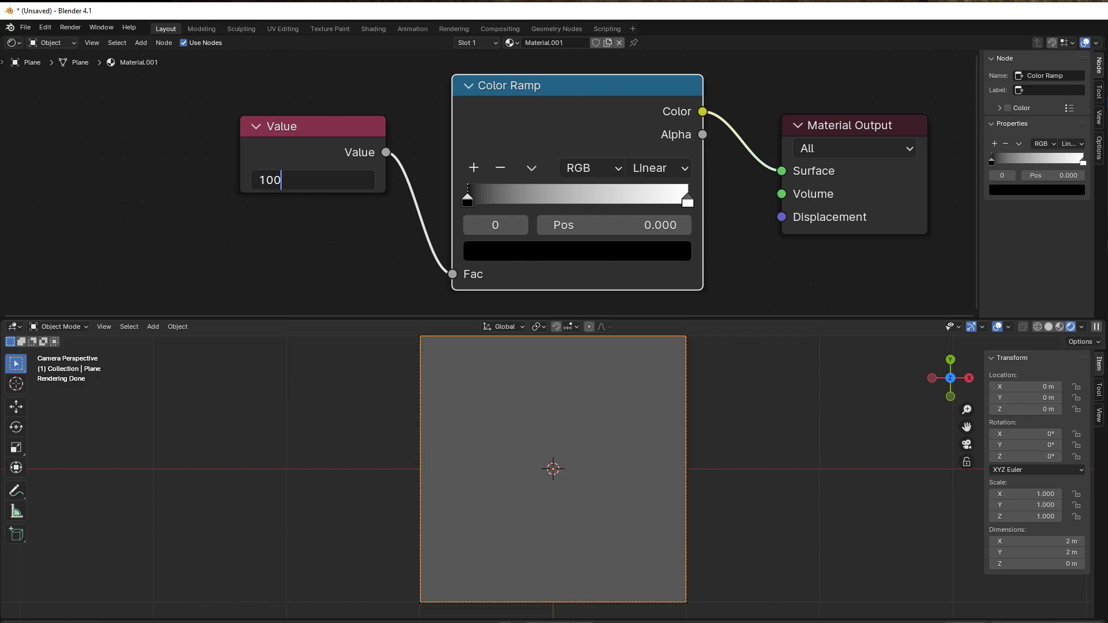
key(Return)
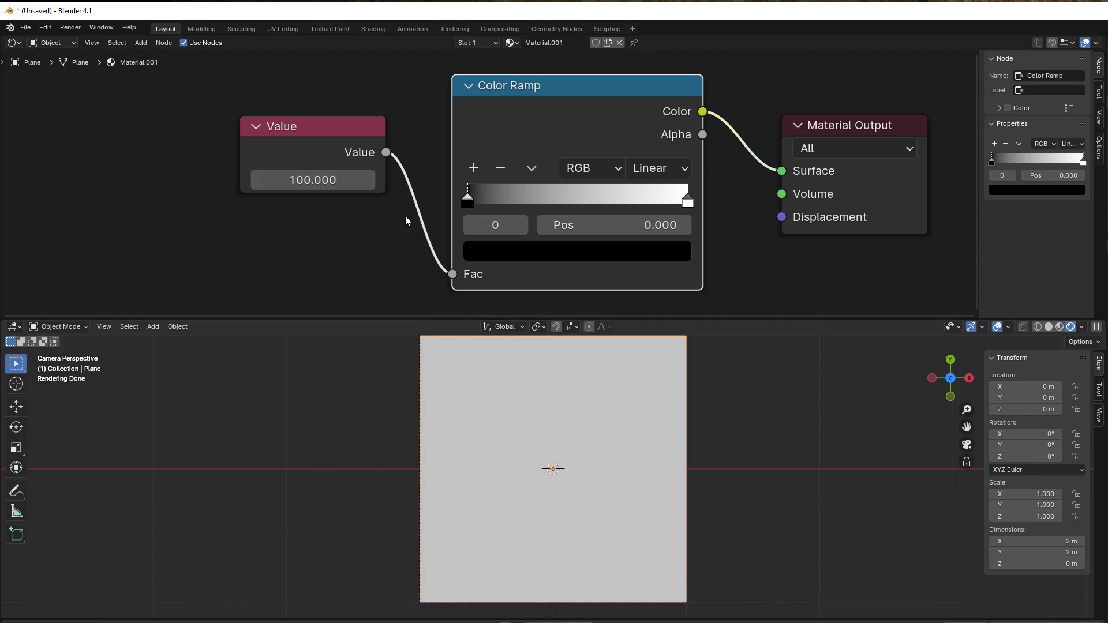
Compare the direct Value output with the Color Ramp output on Surface, and inspect the ramp's black and white end stops
drag(385, 153, 791, 174)
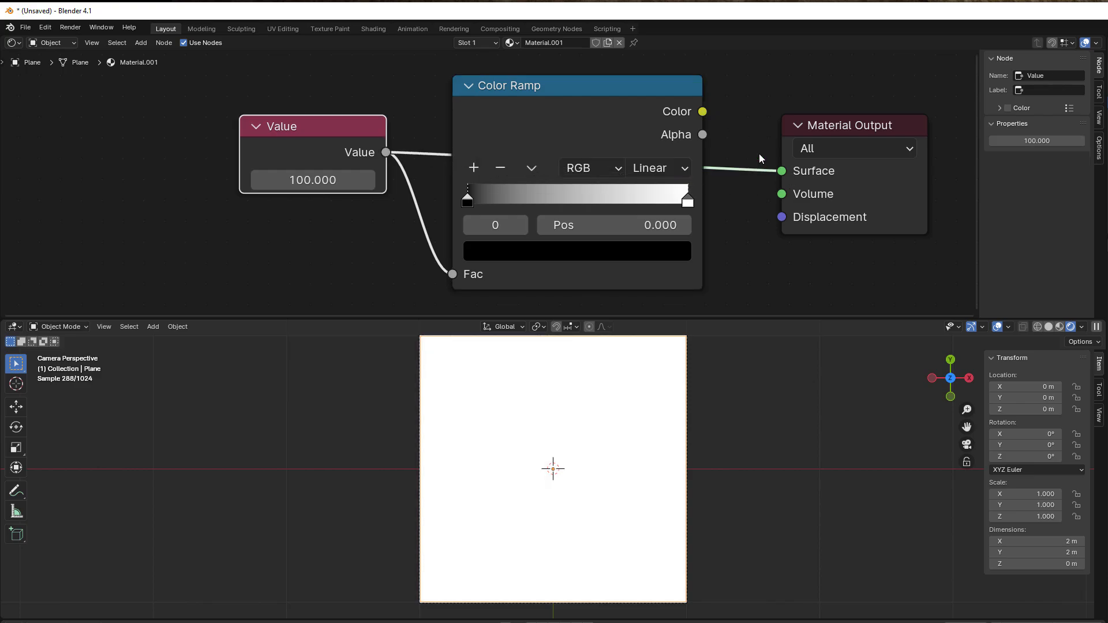
drag(702, 111, 777, 168)
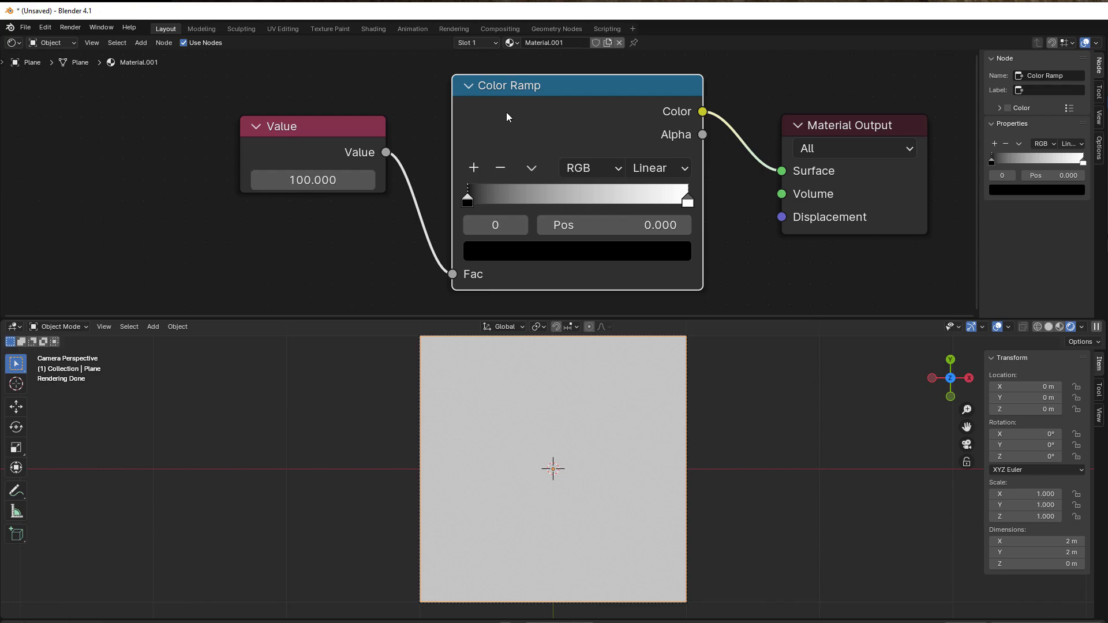
click(466, 201)
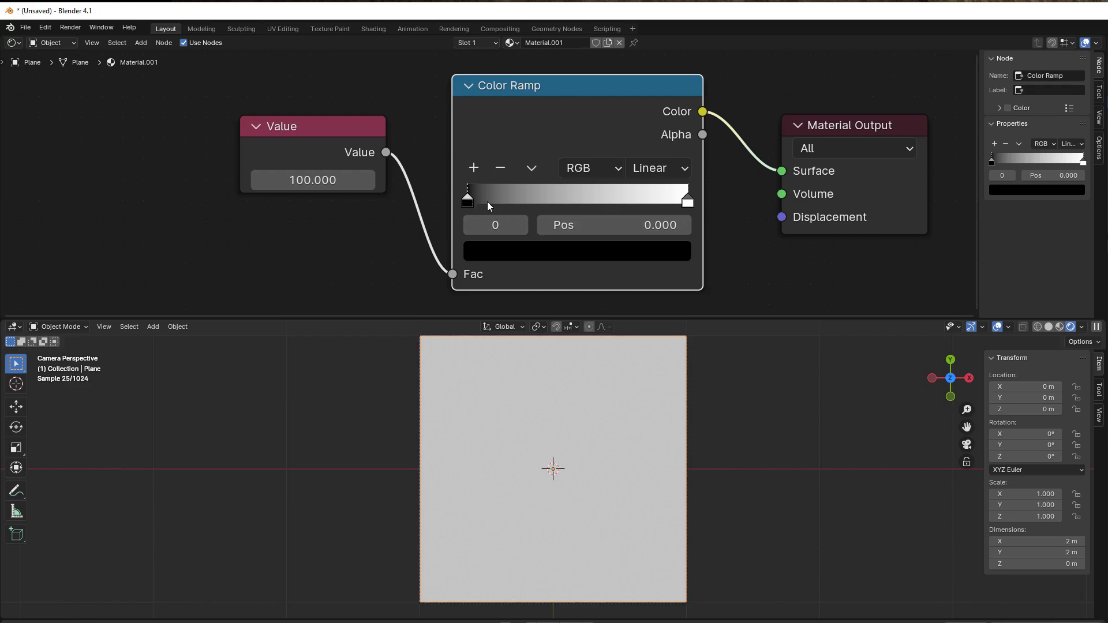
click(687, 200)
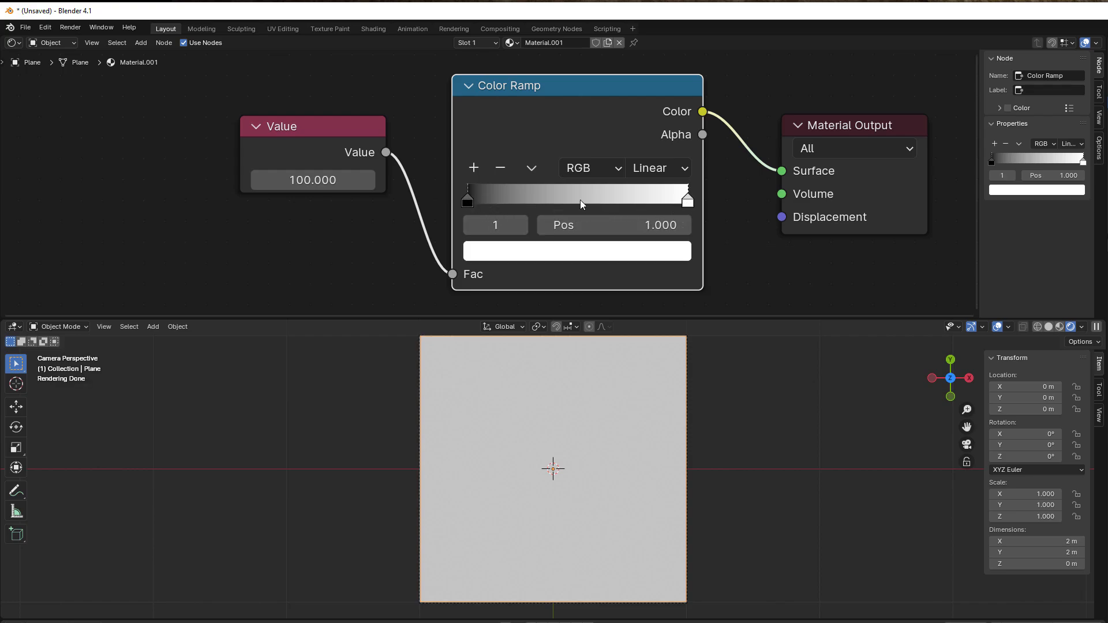
Replace the Color Ramp node with a Map Range node between the Value and Material Output nodes
drag(552, 115, 553, 116)
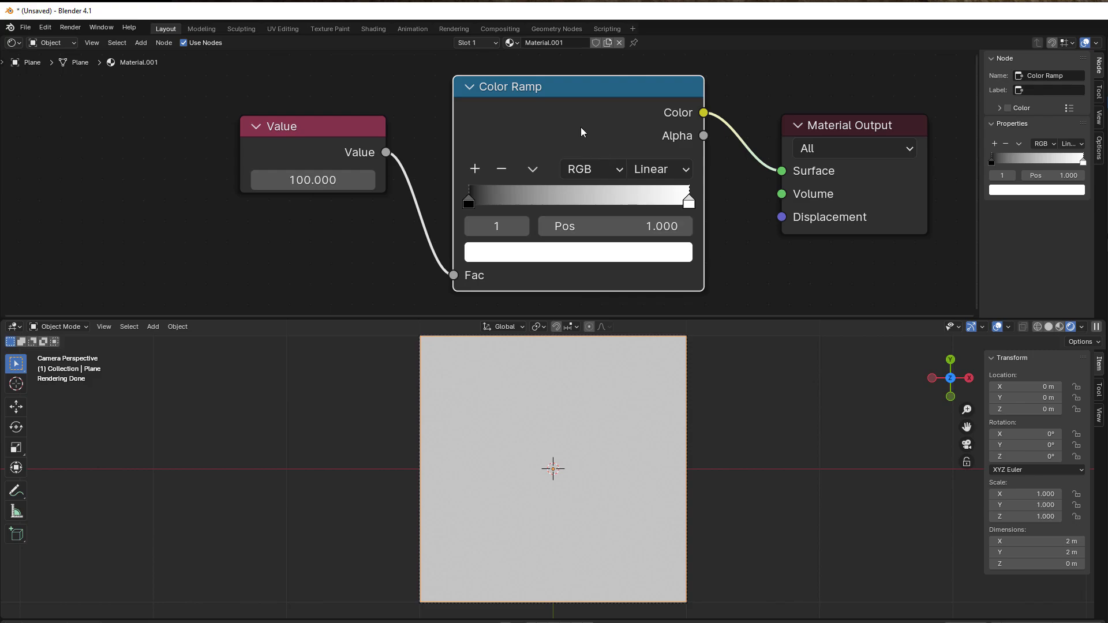
key(x)
key(shift+a)
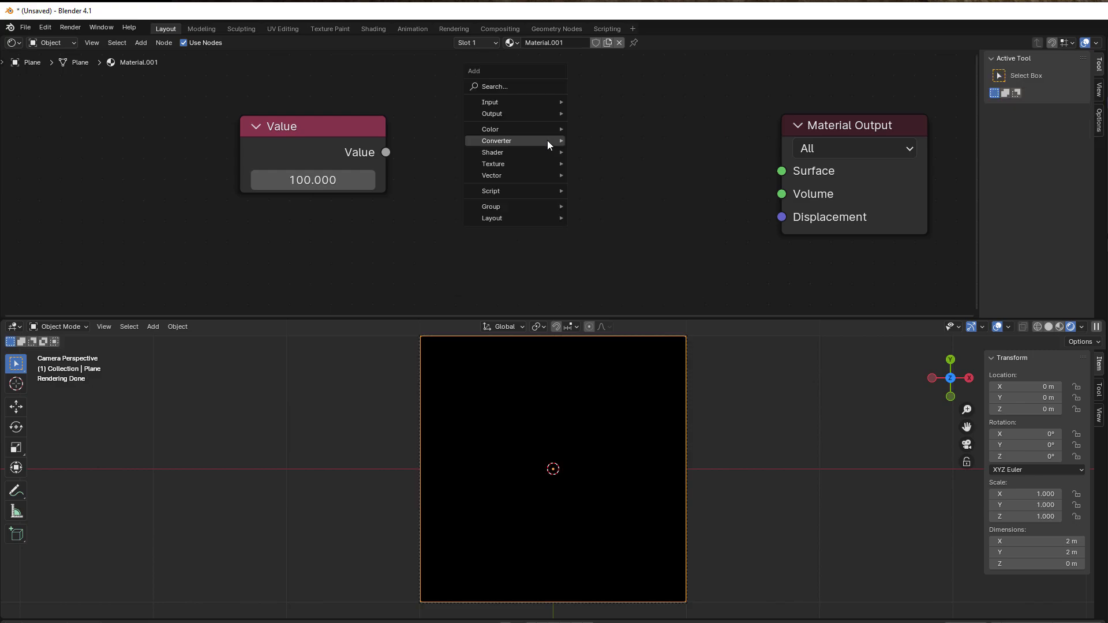
mouse_move(549, 145)
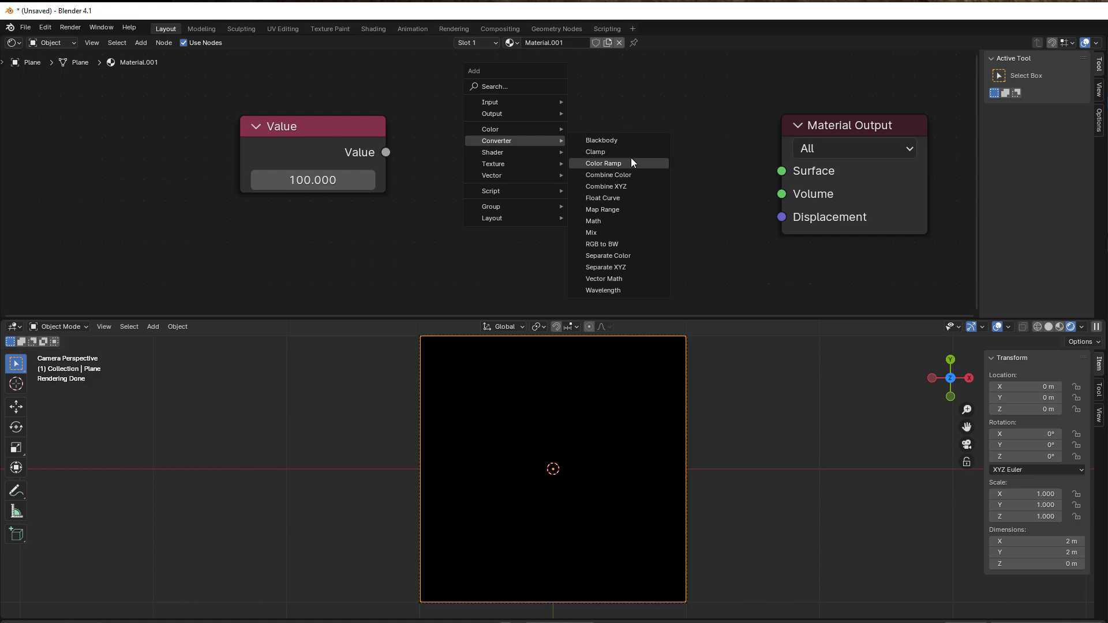
click(622, 208)
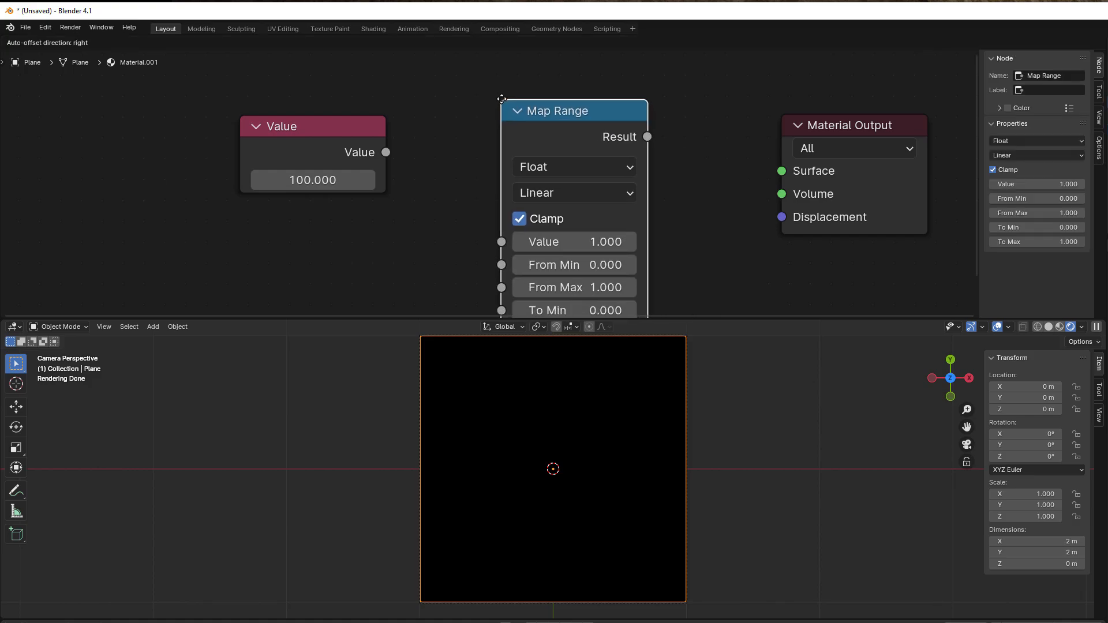
click(489, 126)
Wire the Value node into Map Range's Value input and its Result into the Material Output's Surface
scroll(448, 157, down, 1)
drag(395, 156, 509, 203)
drag(644, 107, 760, 173)
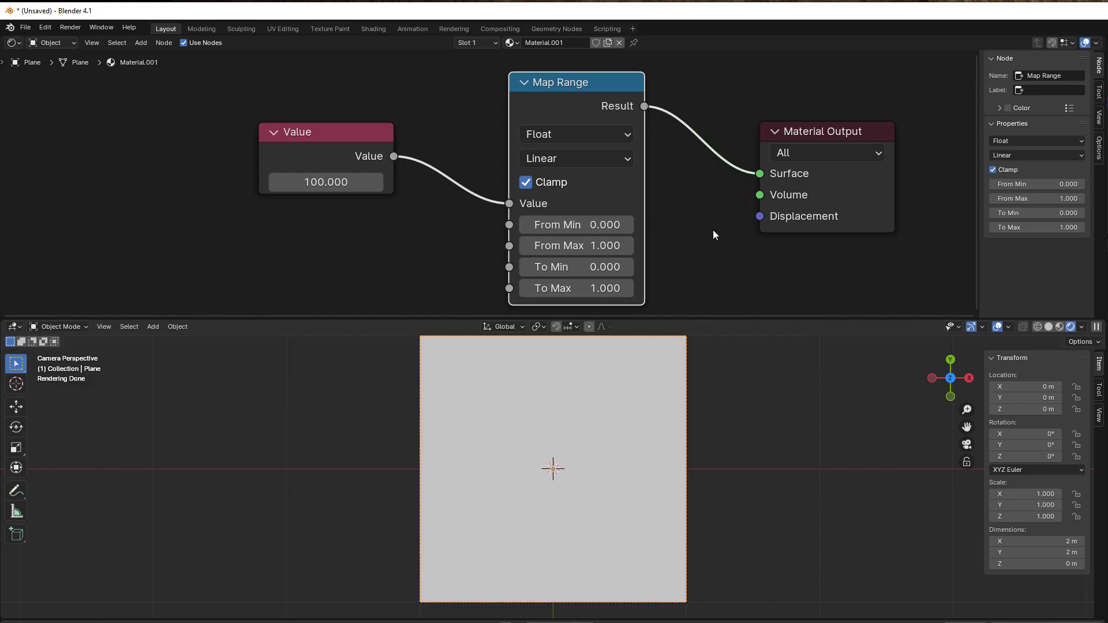
Toggle the Map Range node's Clamp option off and back on to compare the rendered plane
click(527, 182)
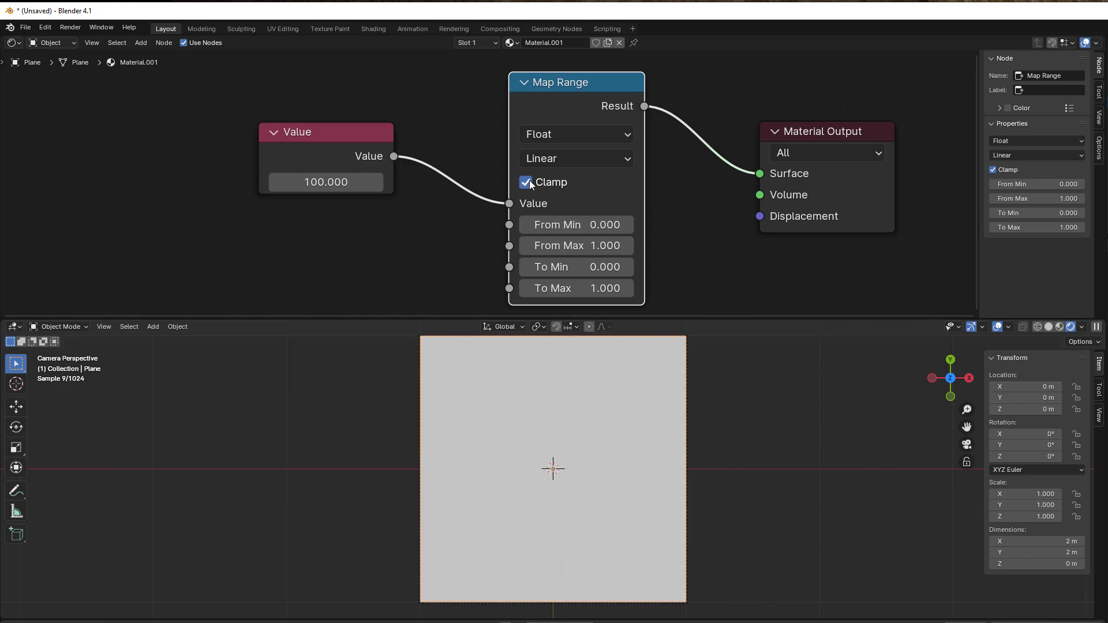
click(527, 182)
click(527, 182)
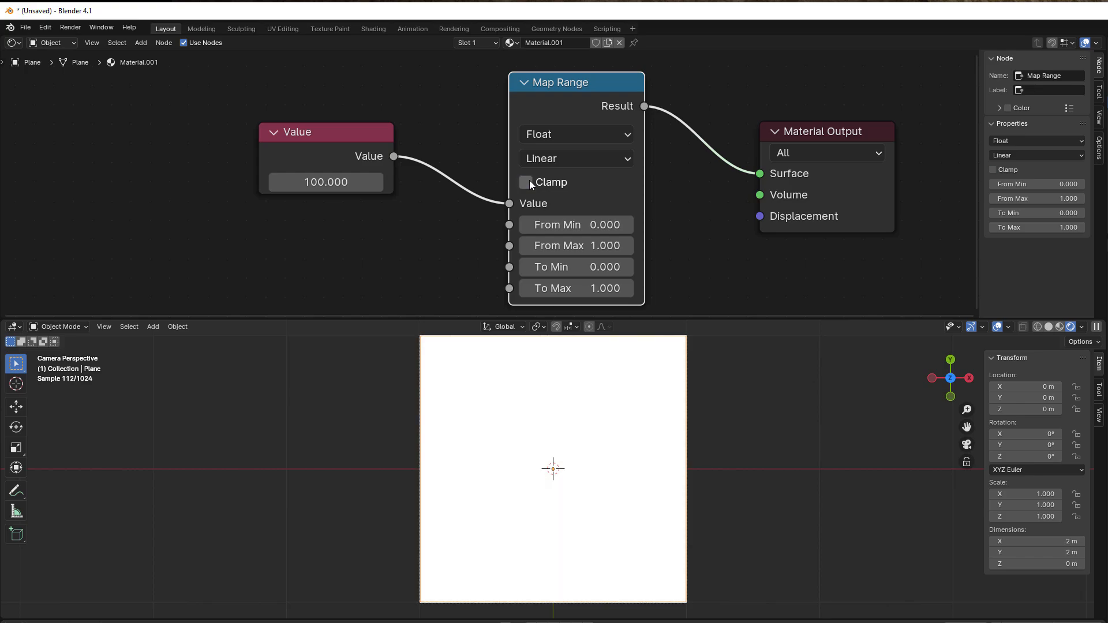
click(528, 182)
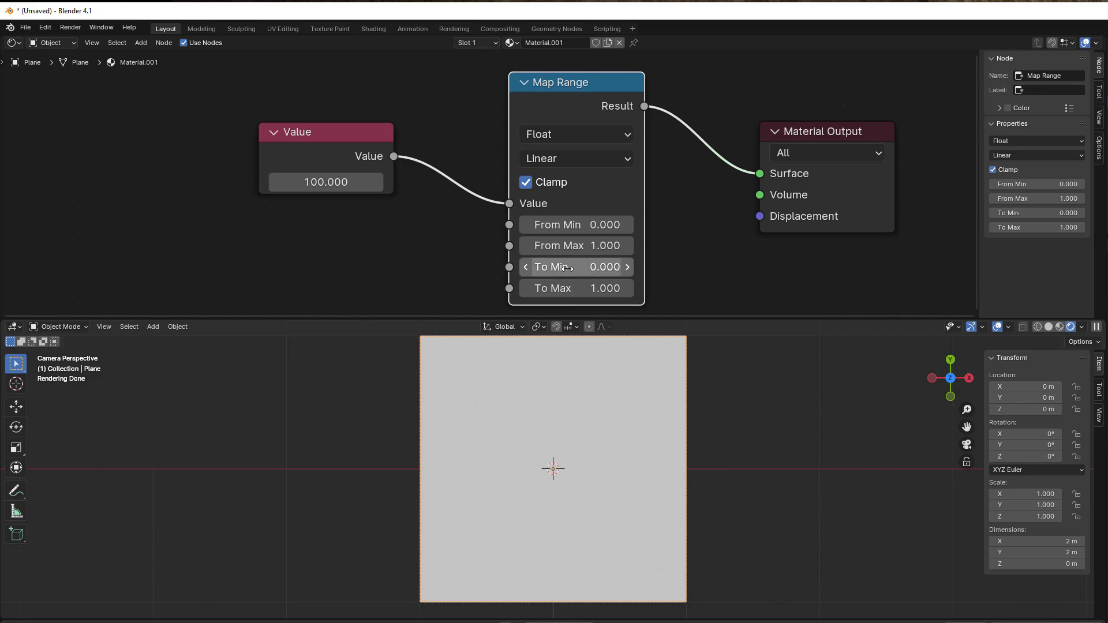
drag(576, 87, 575, 85)
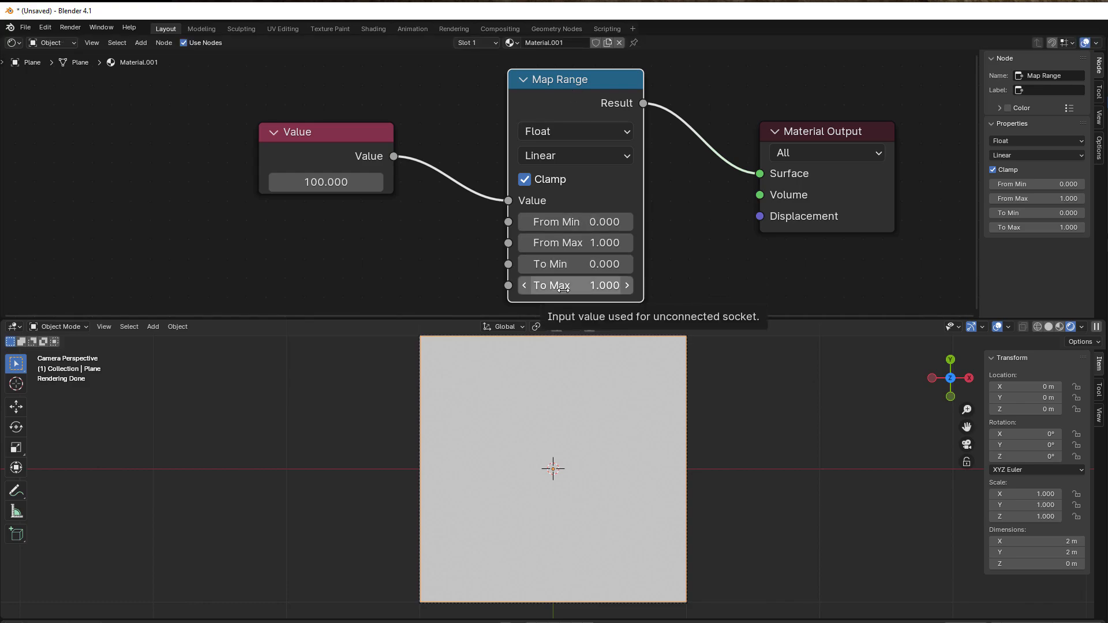
Move the Value node closer to the Map Range node with Clamp turned off, and re-enable Clamp
click(527, 179)
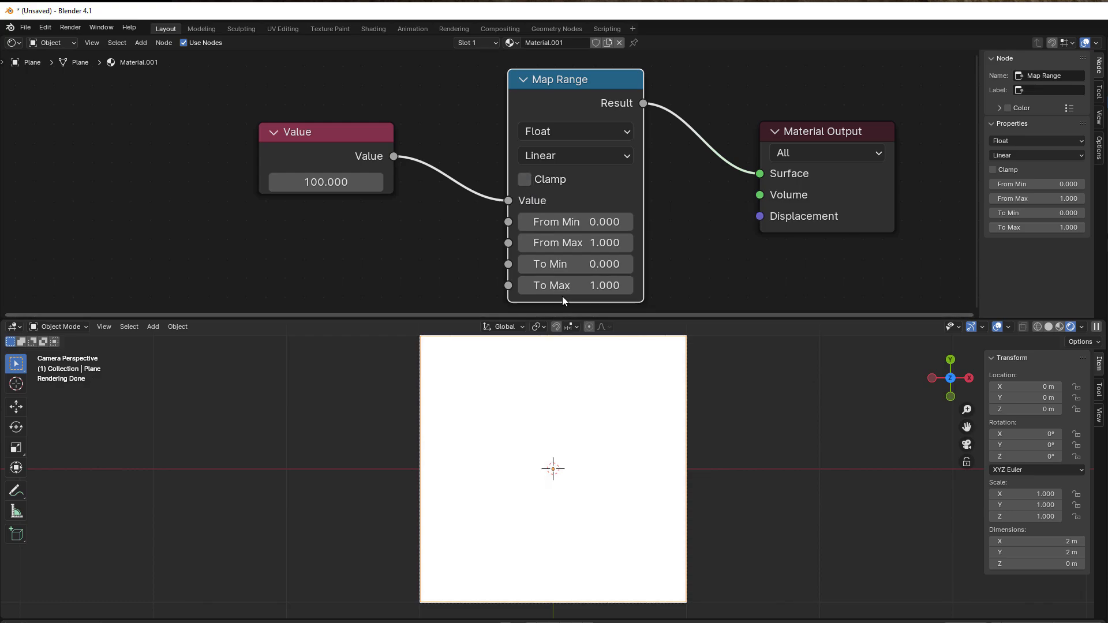
drag(322, 159, 348, 199)
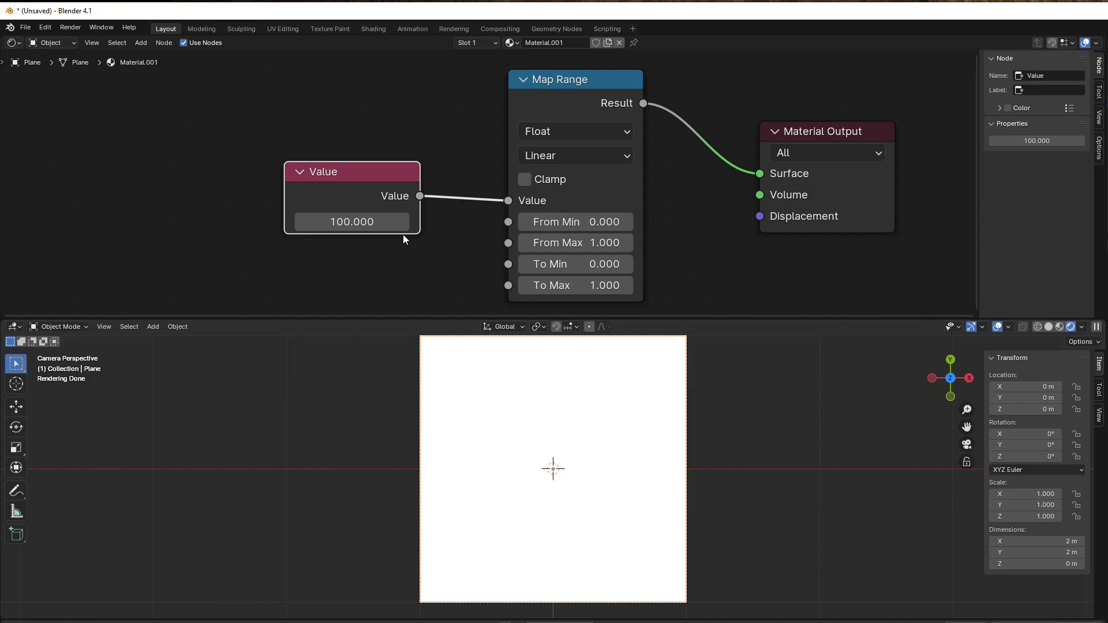
mouse_move(352, 180)
mouse_down()
mouse_move(365, 197)
mouse_move(359, 171)
mouse_up()
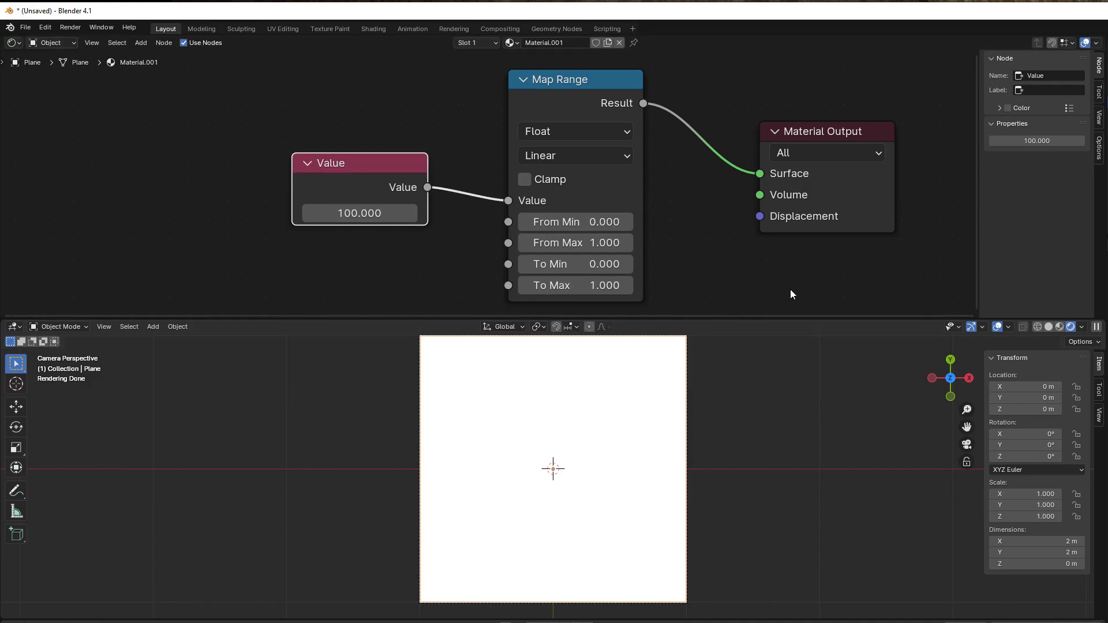
click(527, 178)
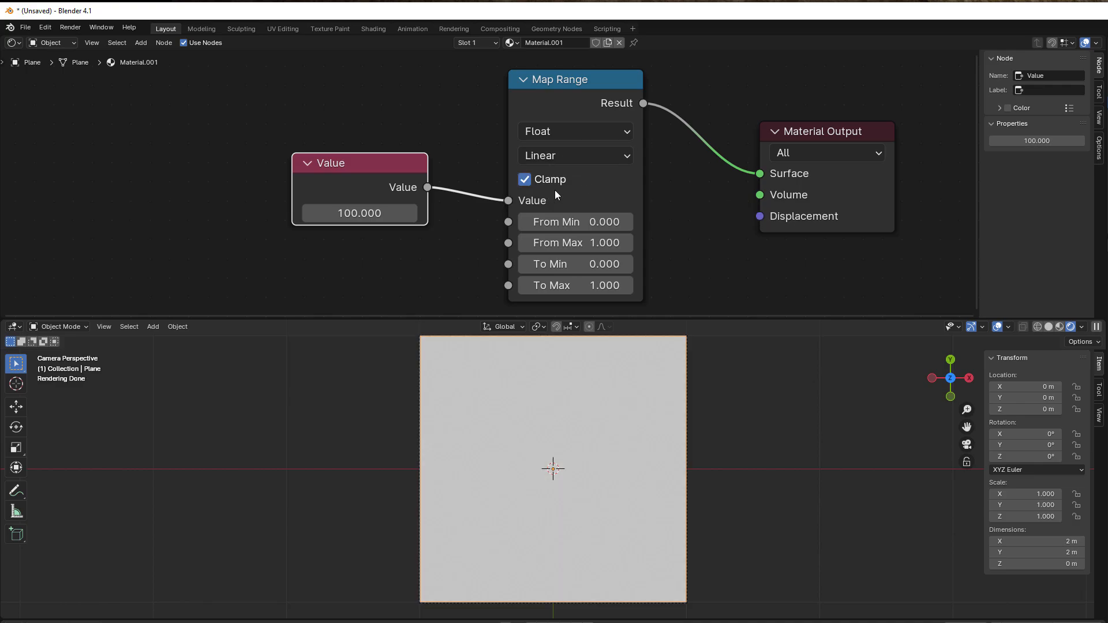